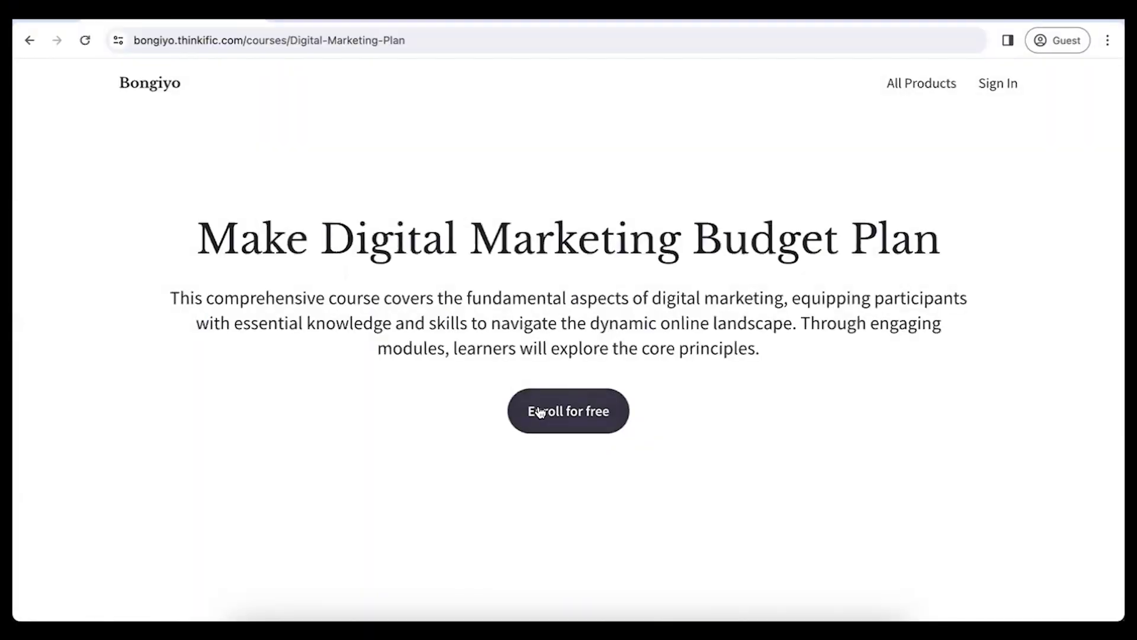
Step: Look over the course outline and the lessons of the "01. Must Watch" section, leaving that section collapsed
scroll(420, 422, down, 8)
scroll(423, 424, down, 1)
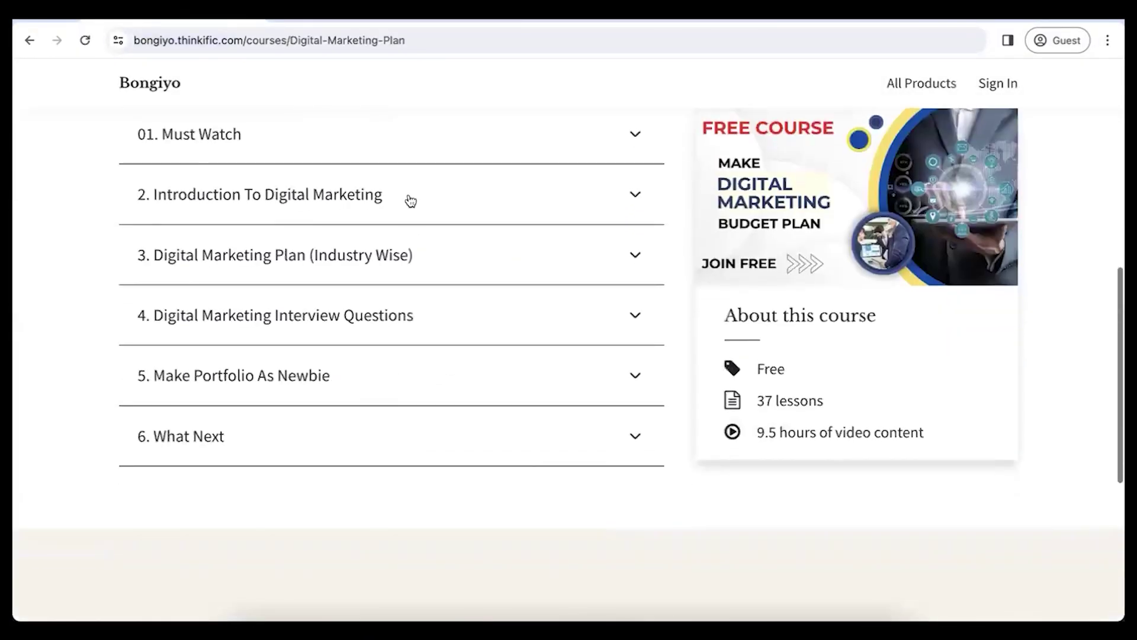
click(424, 149)
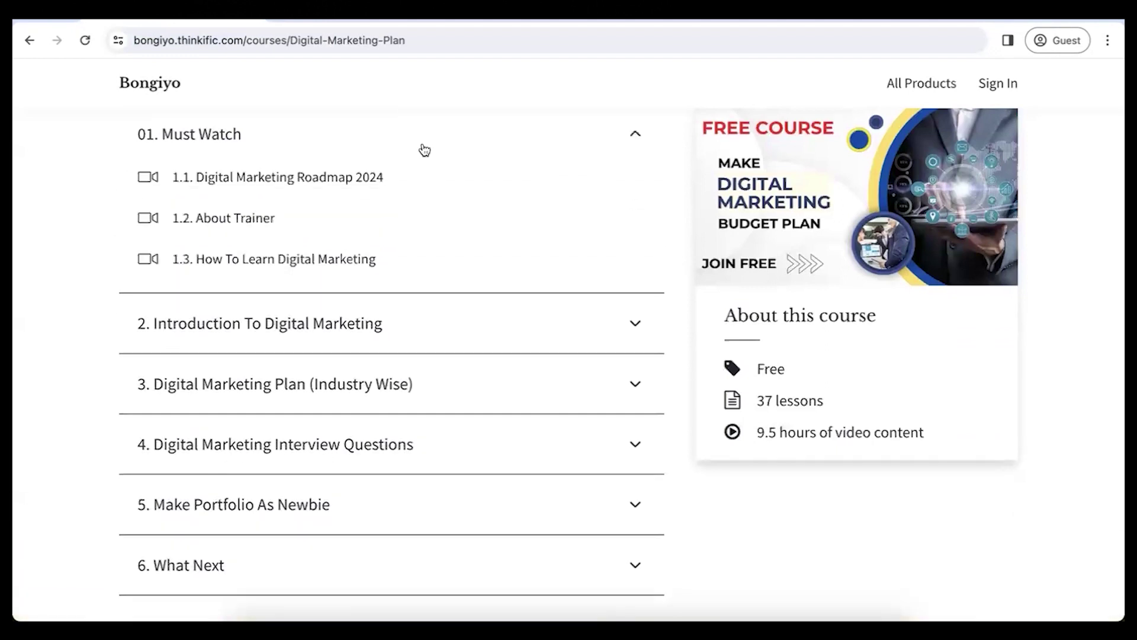
click(421, 149)
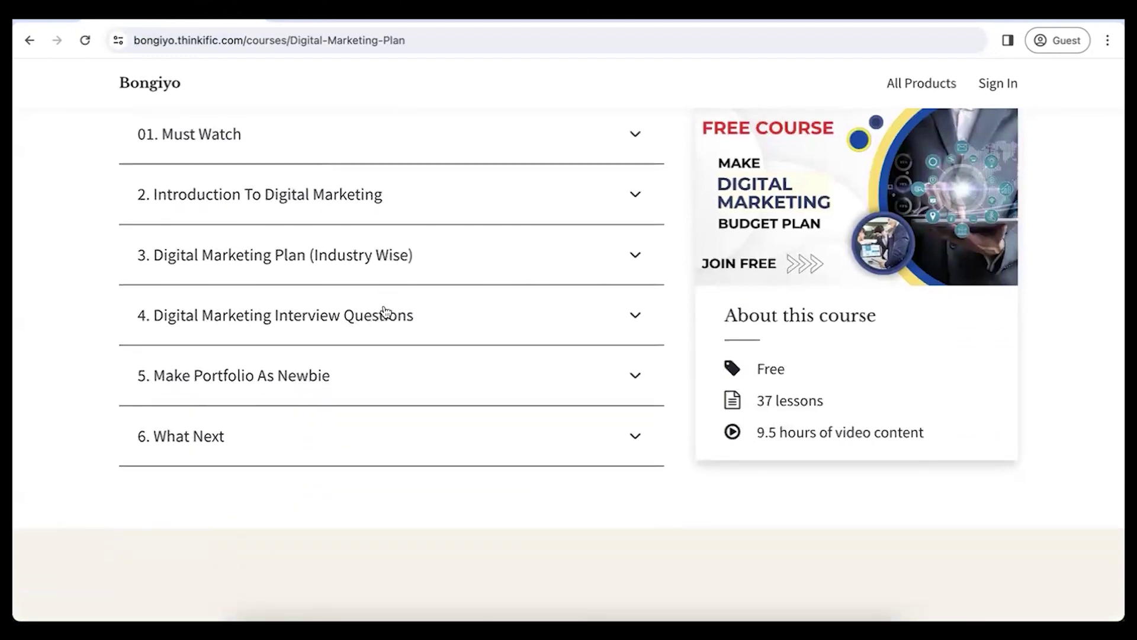
Step: Expand the "3. Digital Marketing Plan (Industry Wise)" section and read through its lesson list
click(412, 274)
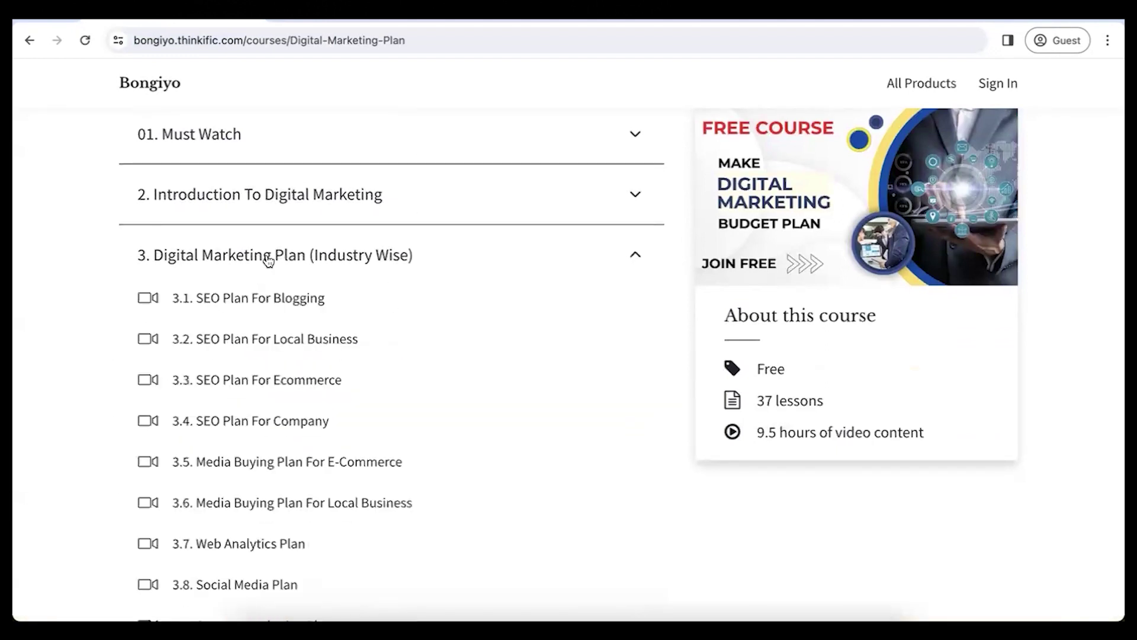
scroll(314, 304, down, 1)
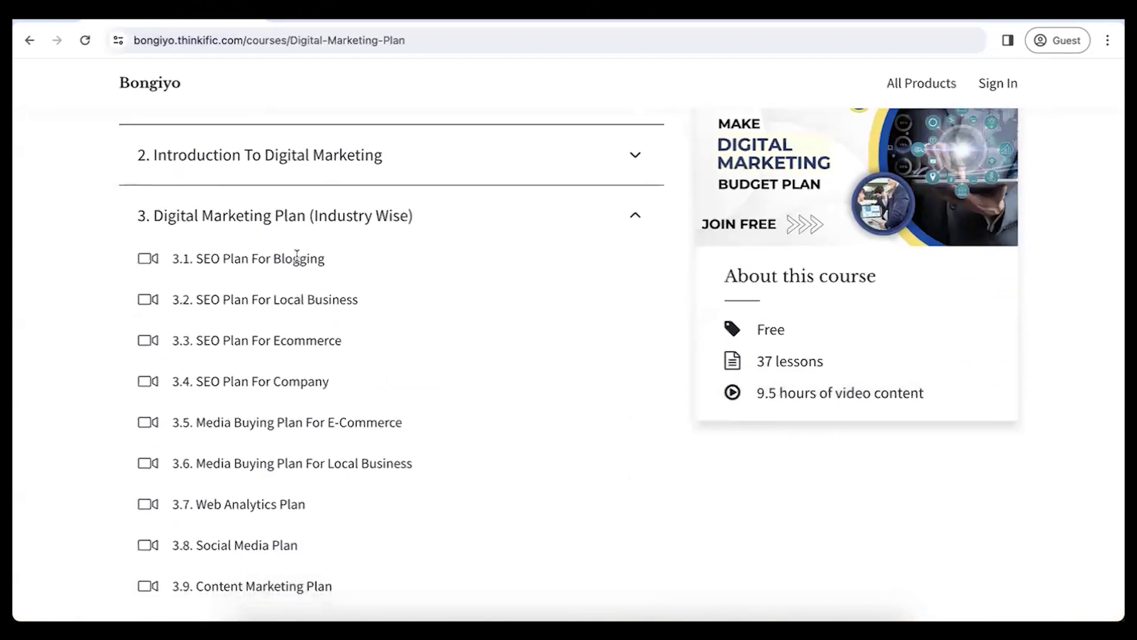
scroll(297, 341, down, 3)
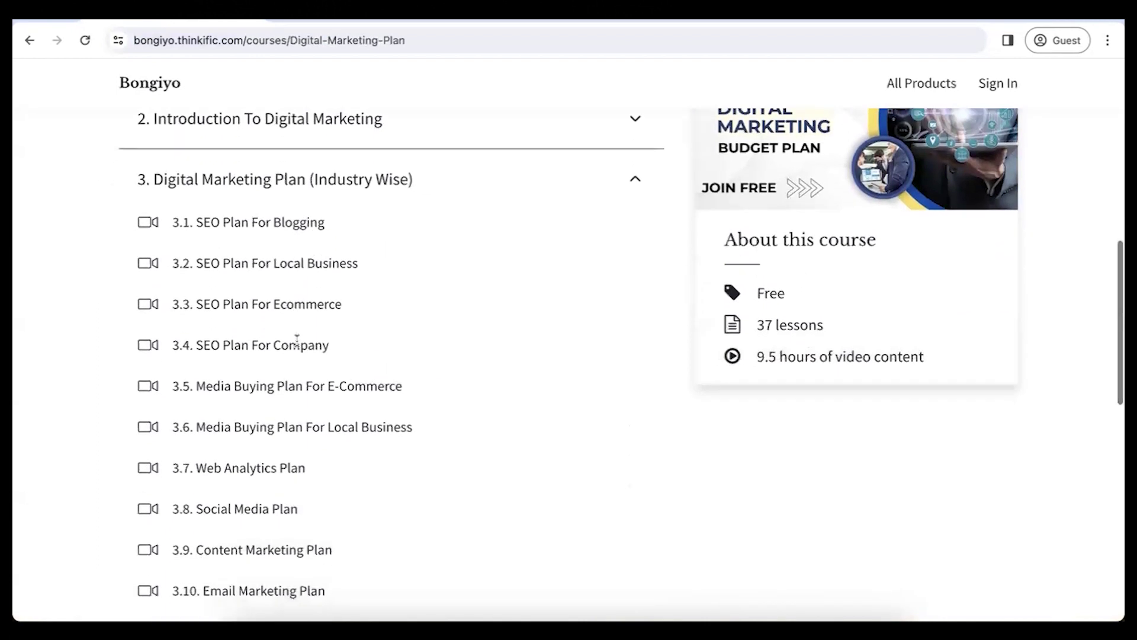
scroll(321, 346, down, 3)
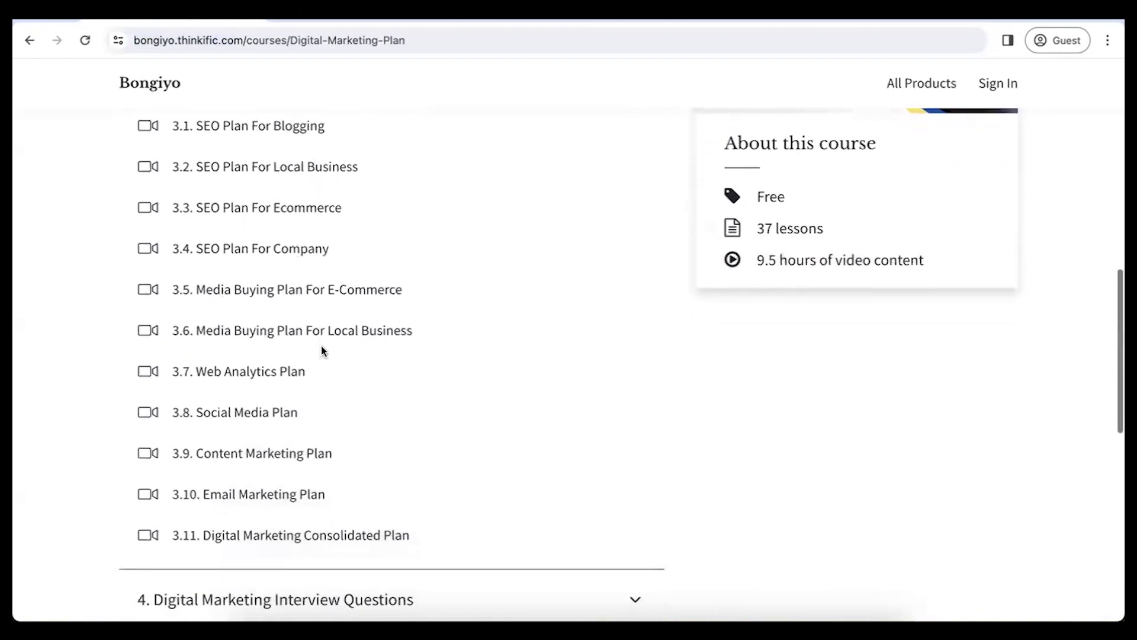
scroll(282, 386, down, 2)
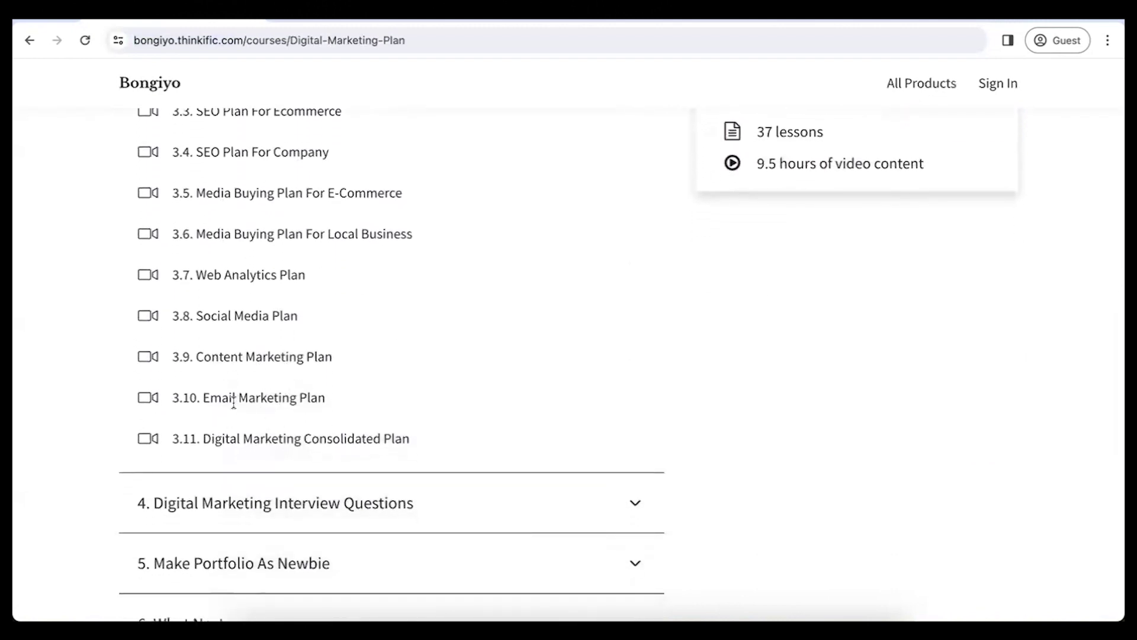
scroll(237, 402, down, 3)
scroll(385, 408, up, 2)
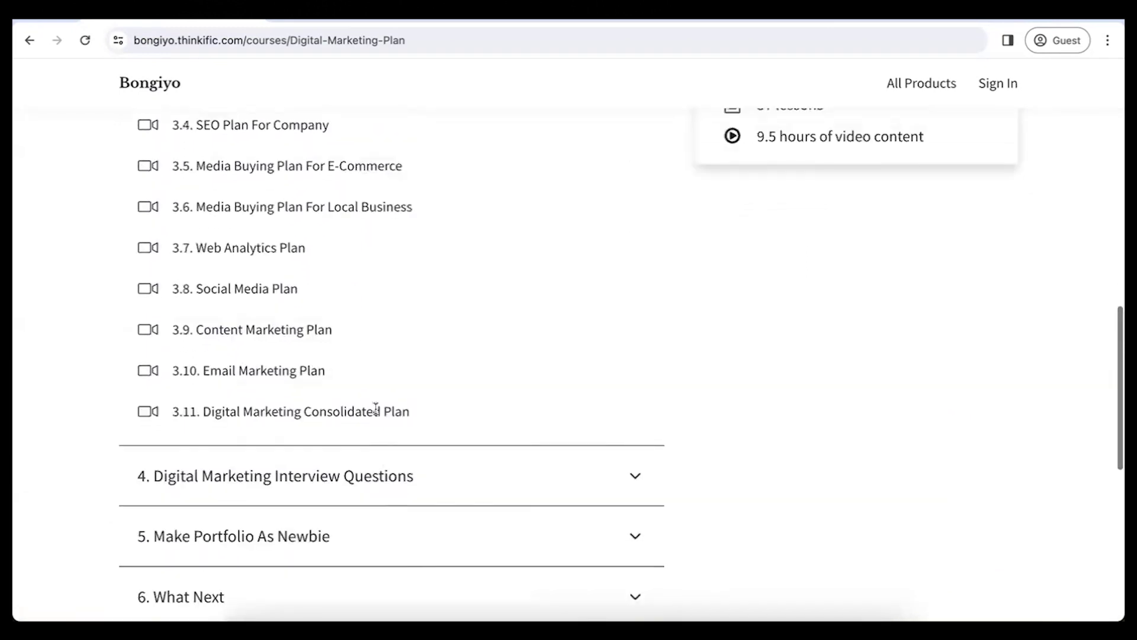
scroll(375, 403, down, 3)
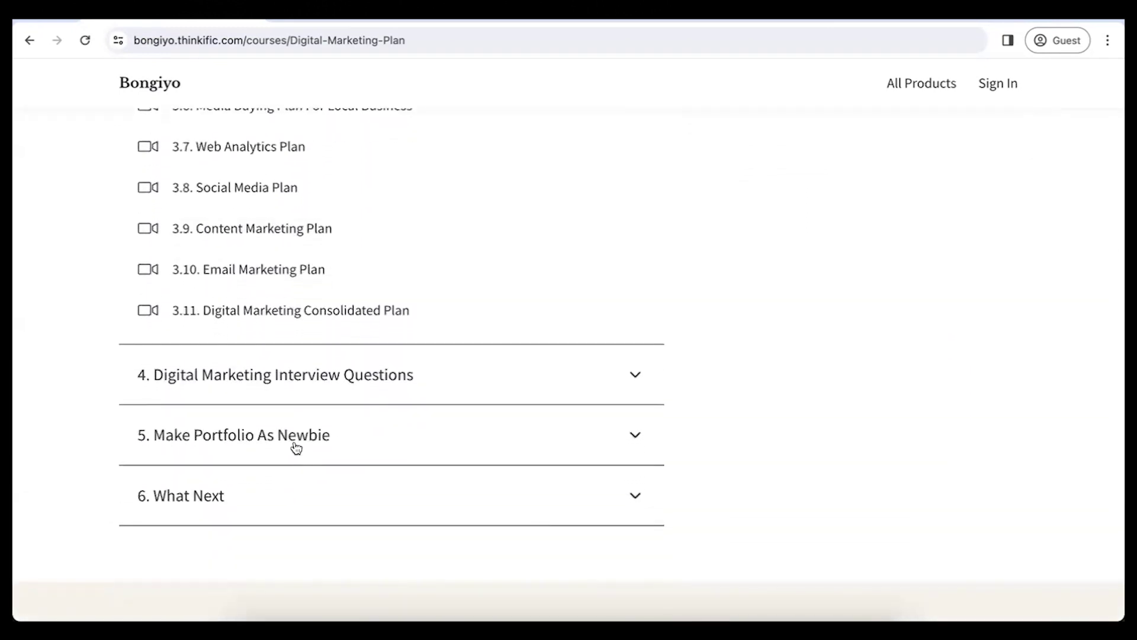
Step: Expand the "5. Make Portfolio As Newbie" and "4. Digital Marketing Interview Questions" sections and review their lessons
click(294, 444)
scroll(294, 444, down, 3)
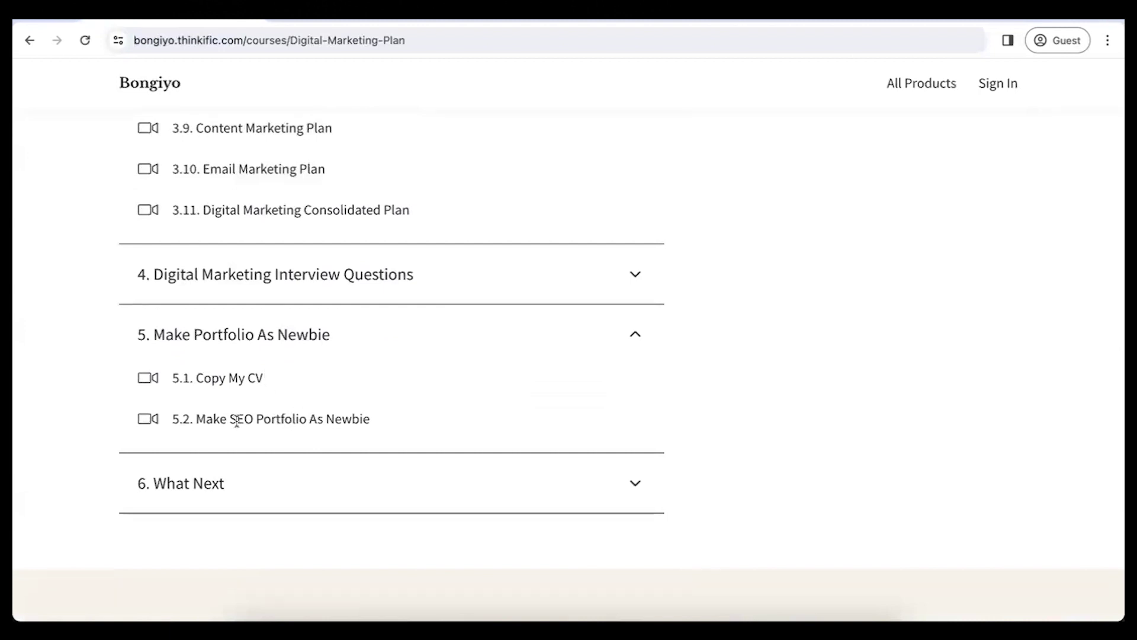
click(343, 277)
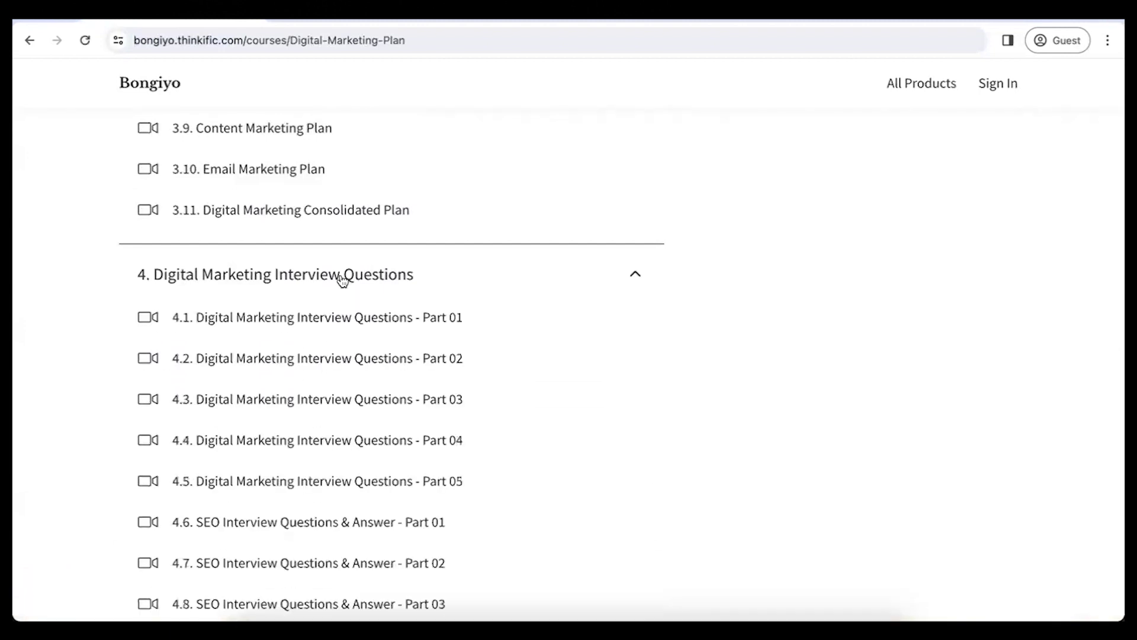
scroll(342, 278, down, 4)
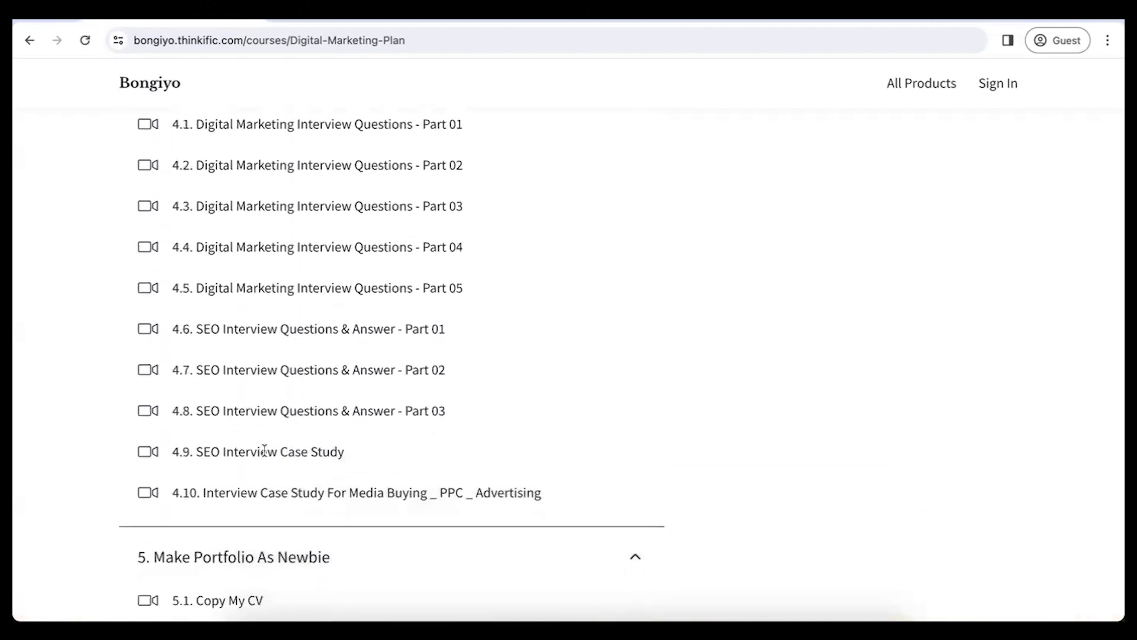
scroll(264, 451, up, 5)
scroll(264, 452, up, 3)
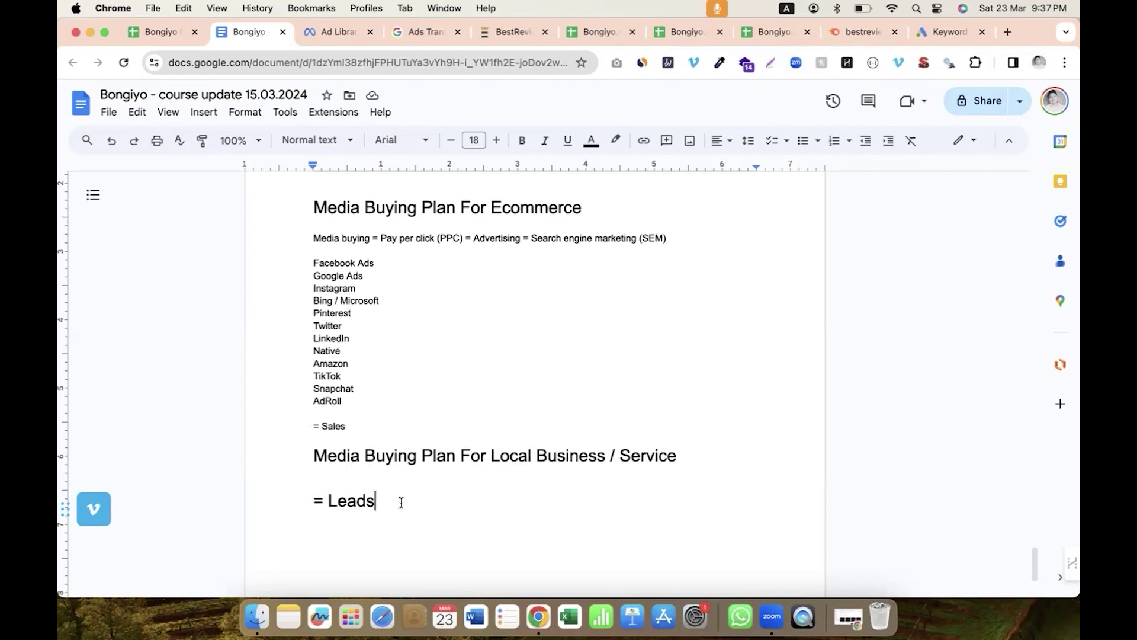
Step: Add the lines "SEM = search engine" and "Google / Bing" below "= Leads" in the local business media buying section
scroll(371, 503, down, 3)
click(356, 449)
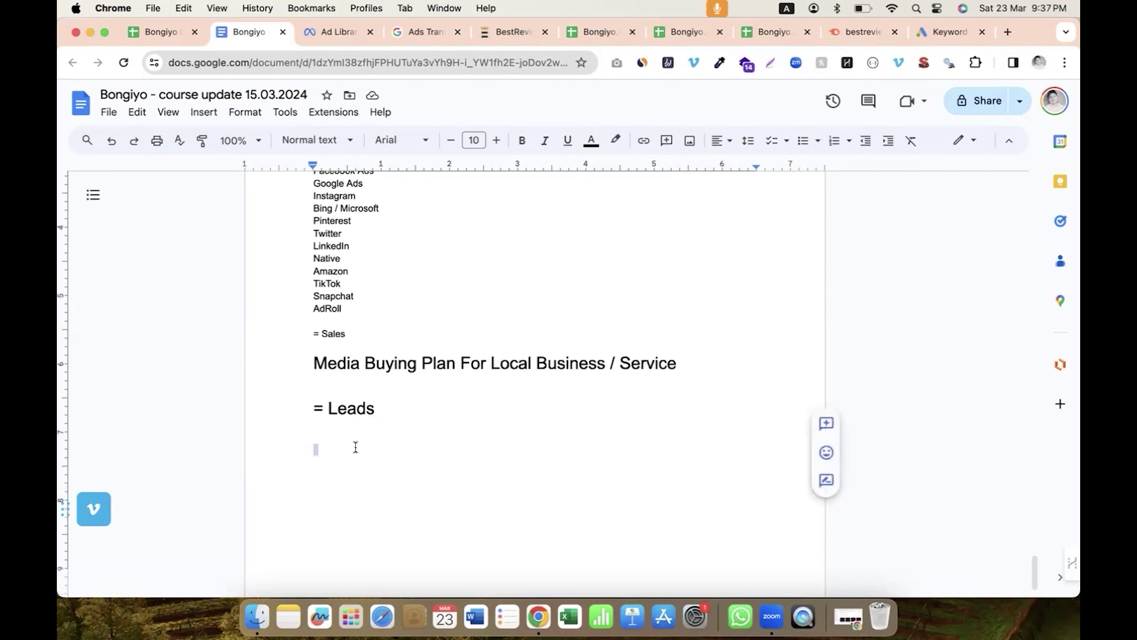
scroll(370, 302, up, 3)
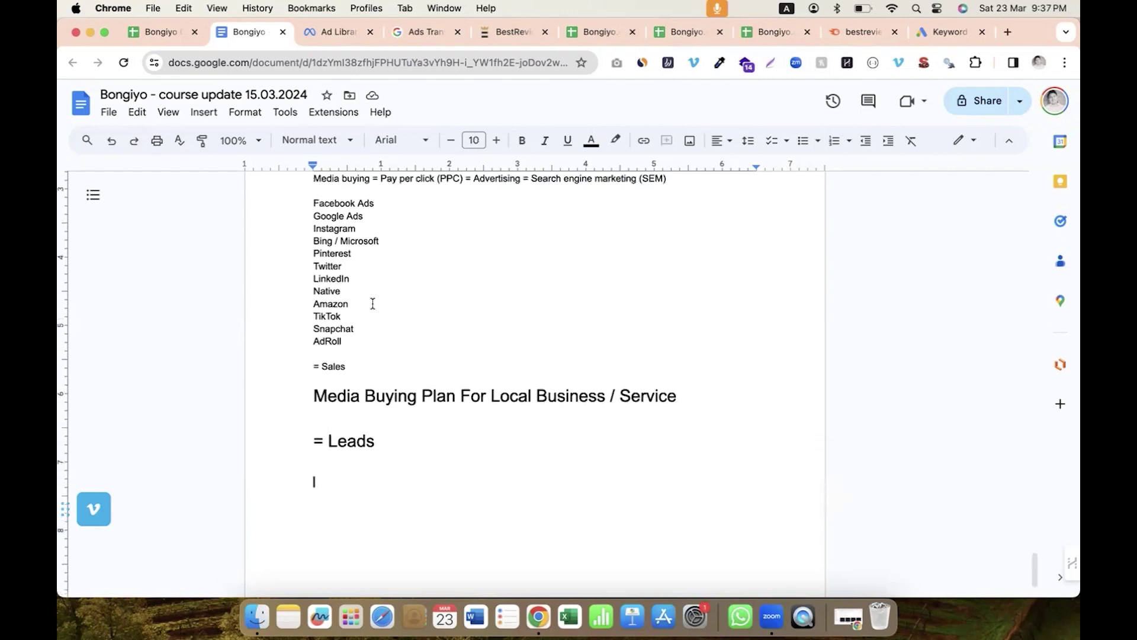
drag(314, 263, 353, 376)
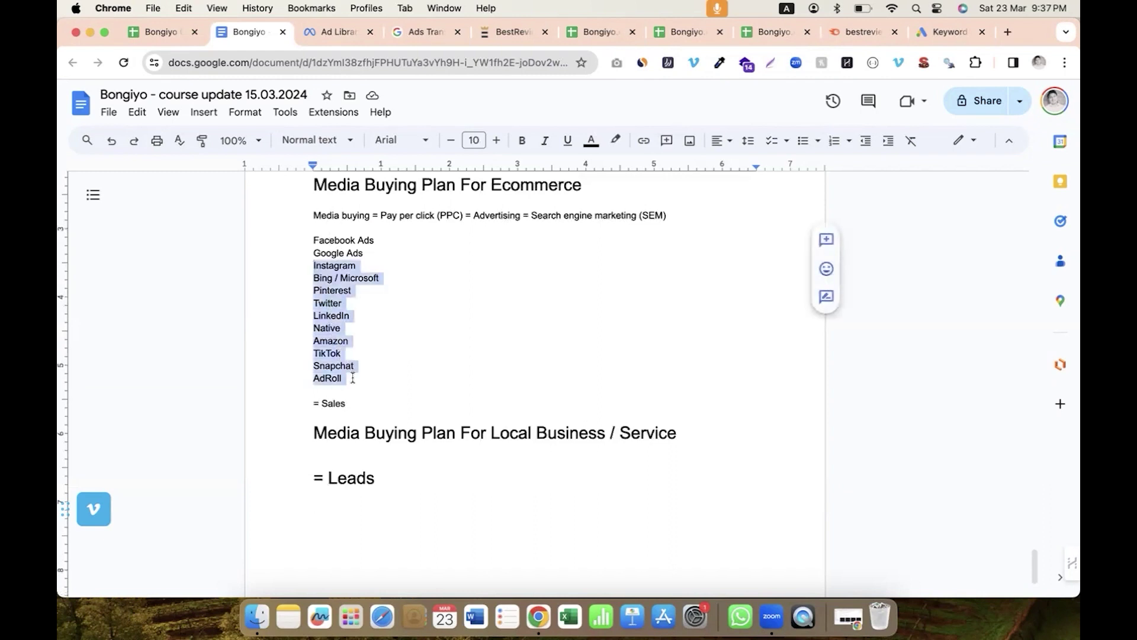
click(333, 520)
text(SEM )
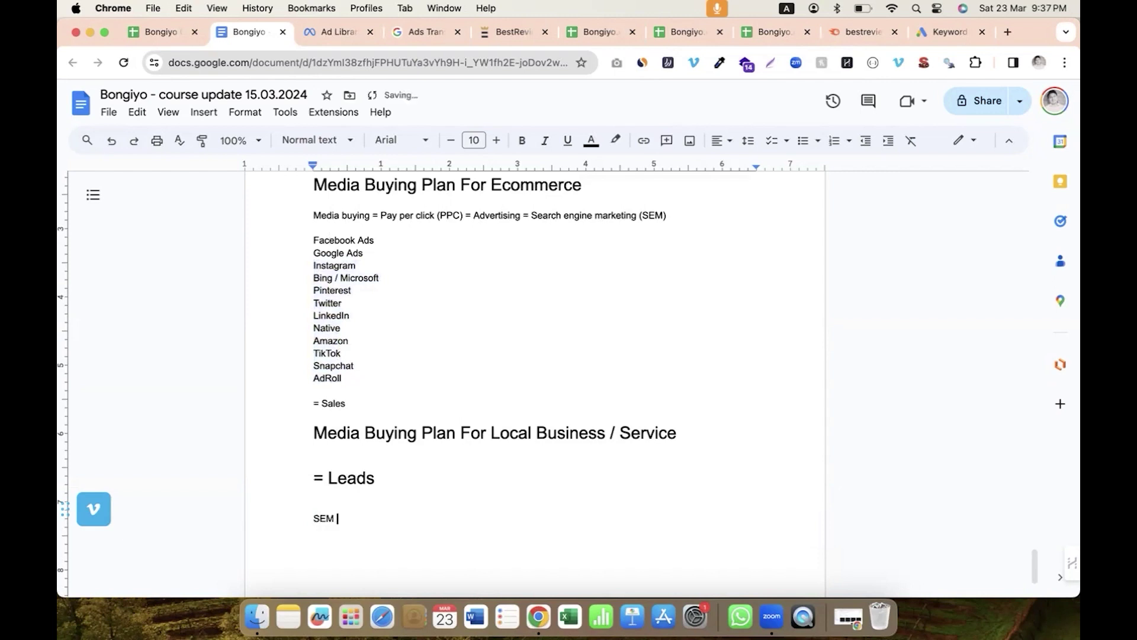
text(= search engine)
key(Return)
text(Google )
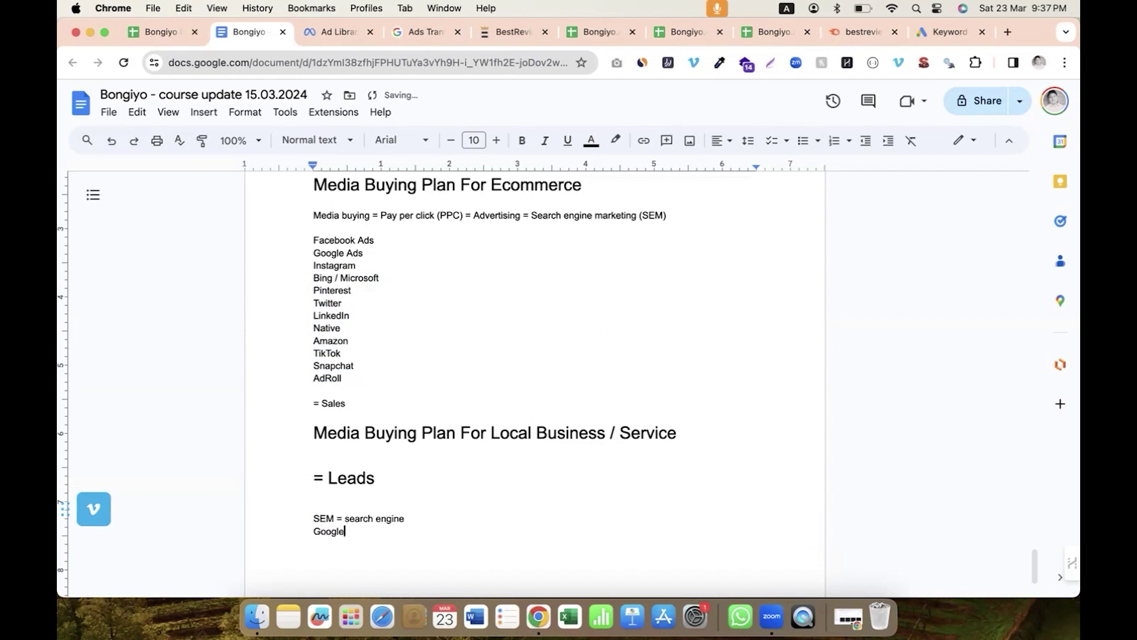
text(/ Bing)
key(Return)
Step: Add the line "10 Keywords = $ budget ???" after a blank line below "Google / Bing"
scroll(533, 385, down, 3)
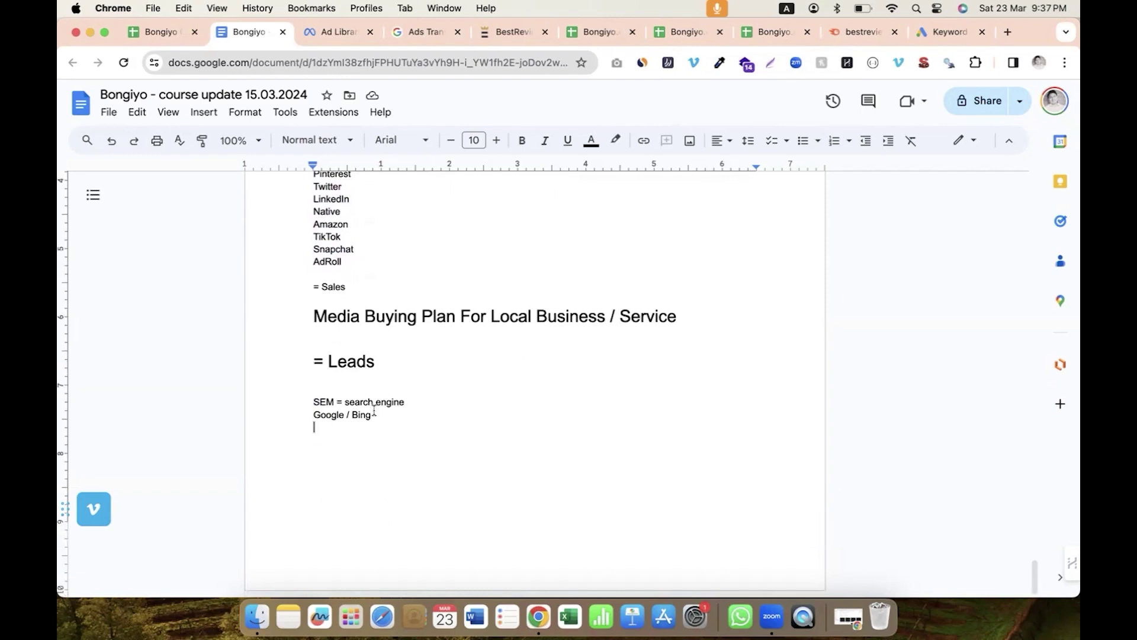
key(Return)
text(10 Keywords = )
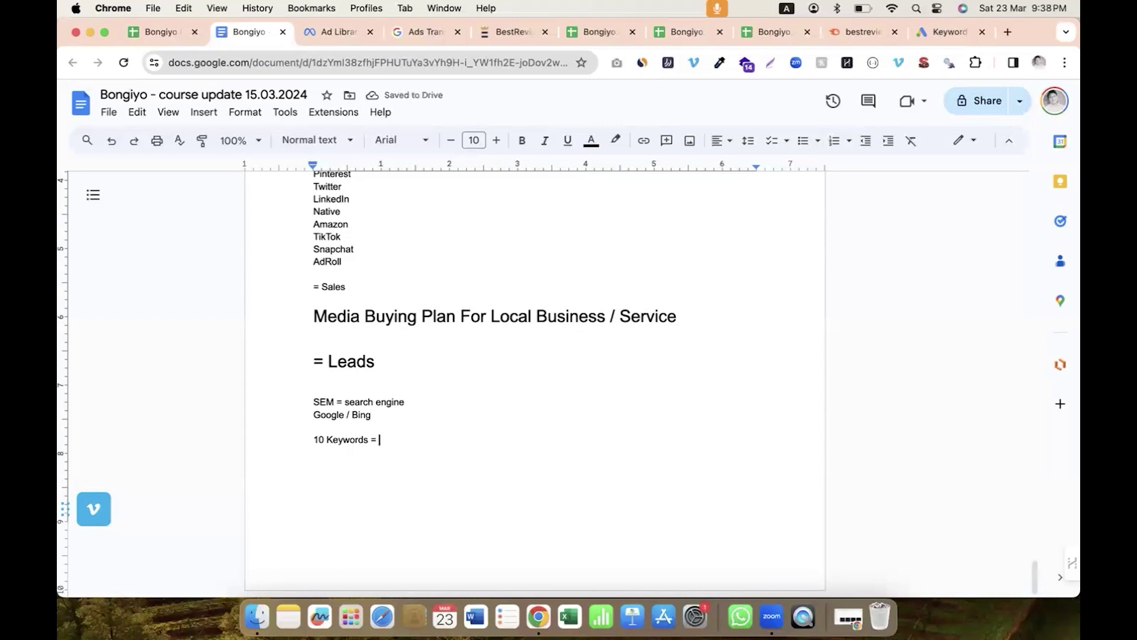
text($ budget ???)
key(Return)
key(Return)
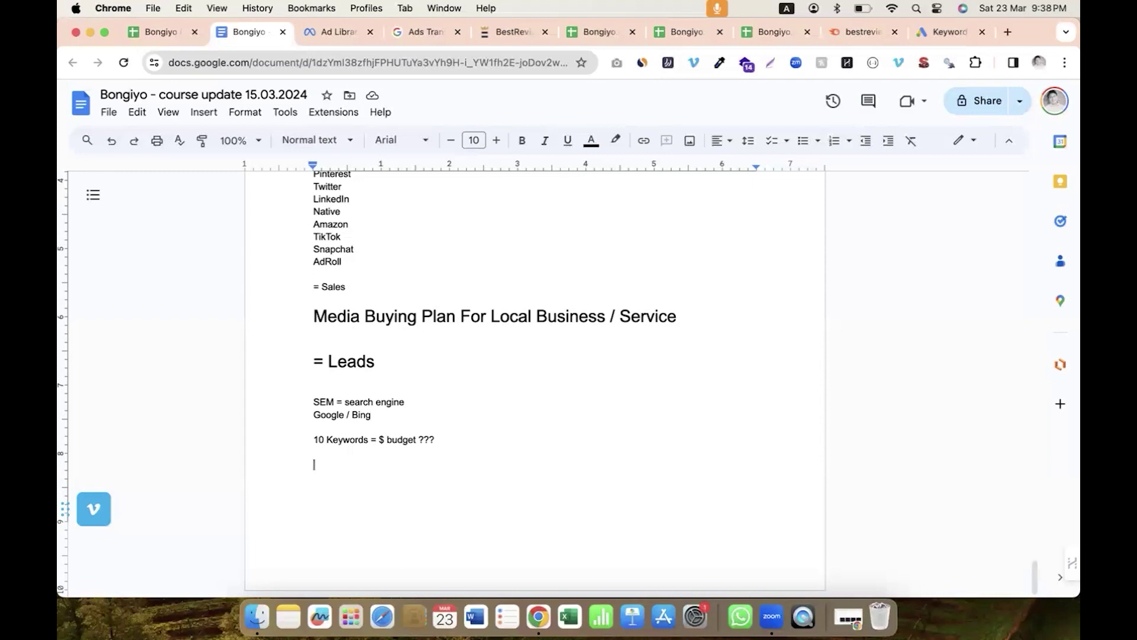
Step: Close the Media Budget Planning and Facebook Ads Budgeting Model spreadsheets and bring up the Google Ads Budget Calculator
scroll(439, 186, up, 5)
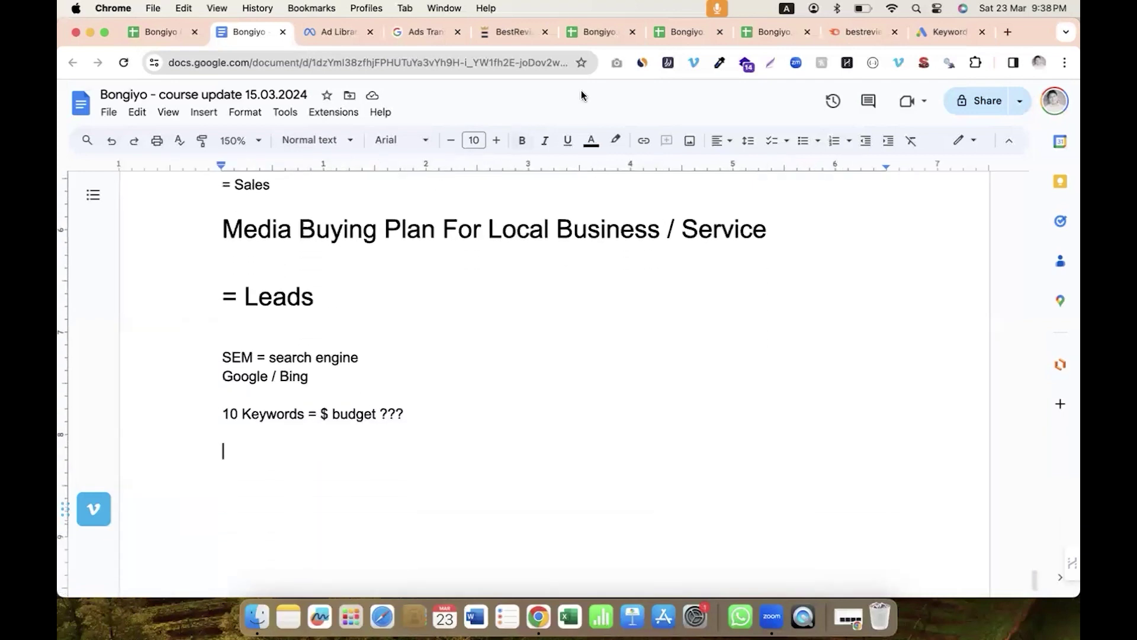
click(596, 36)
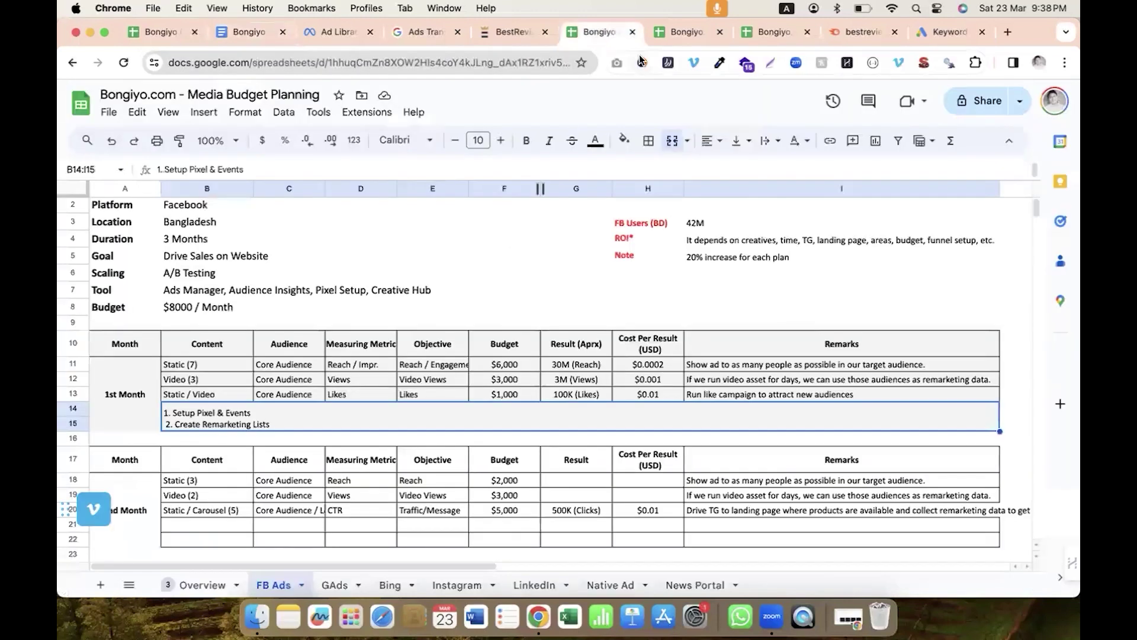
click(632, 32)
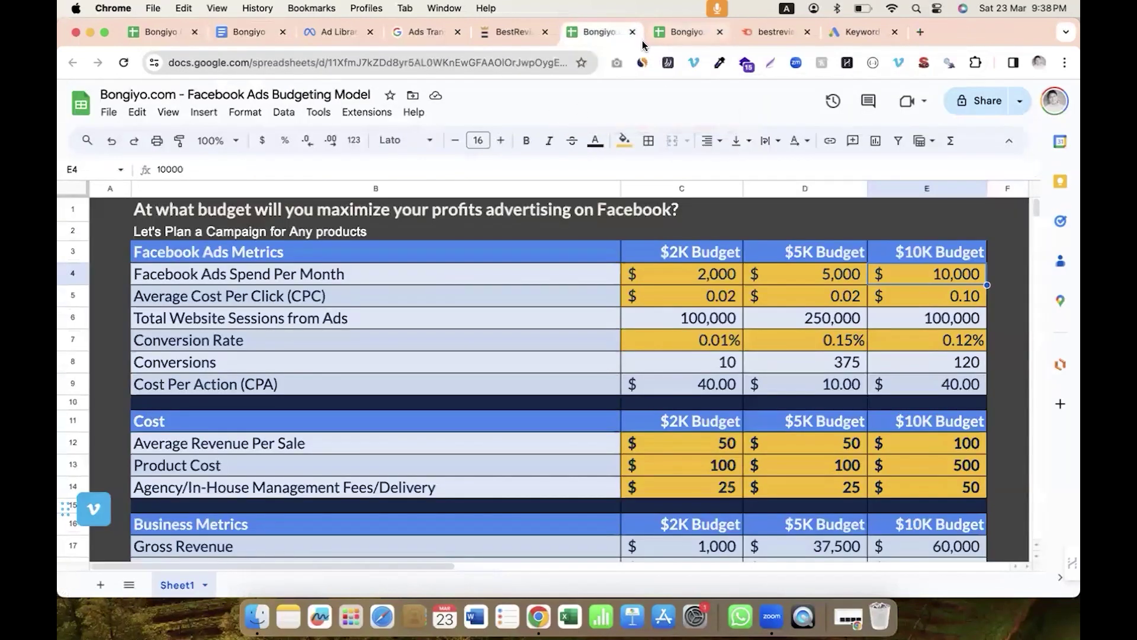
click(632, 32)
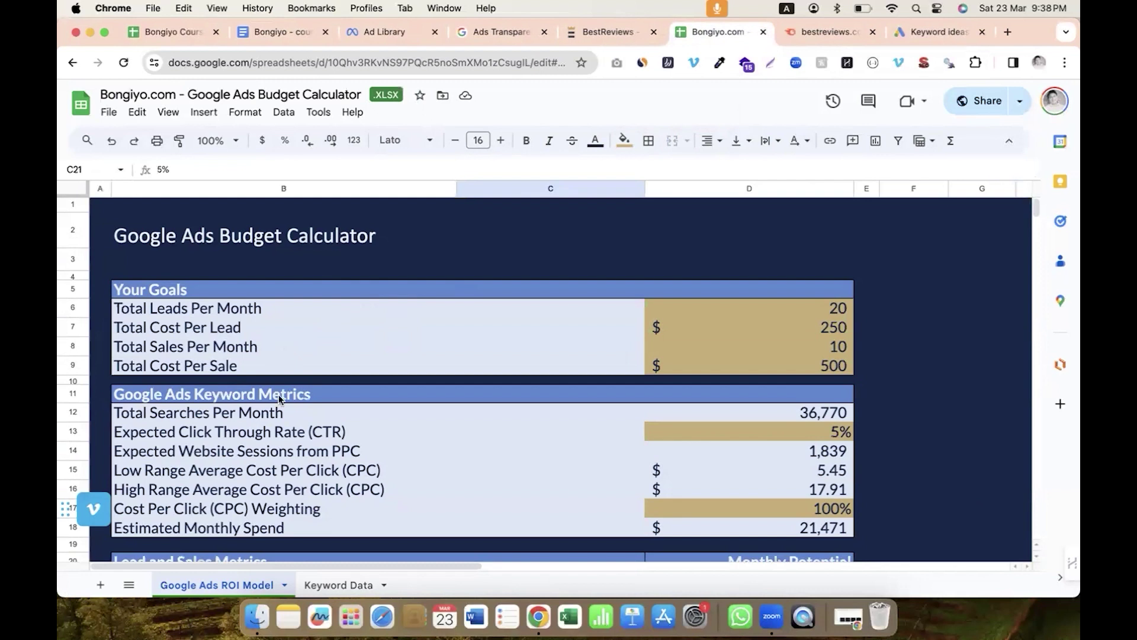
Step: Examine the lead and sales goals, total searches, expected website sessions and low-range CPC in the Google Ads Budget Calculator
scroll(424, 444, down, 3)
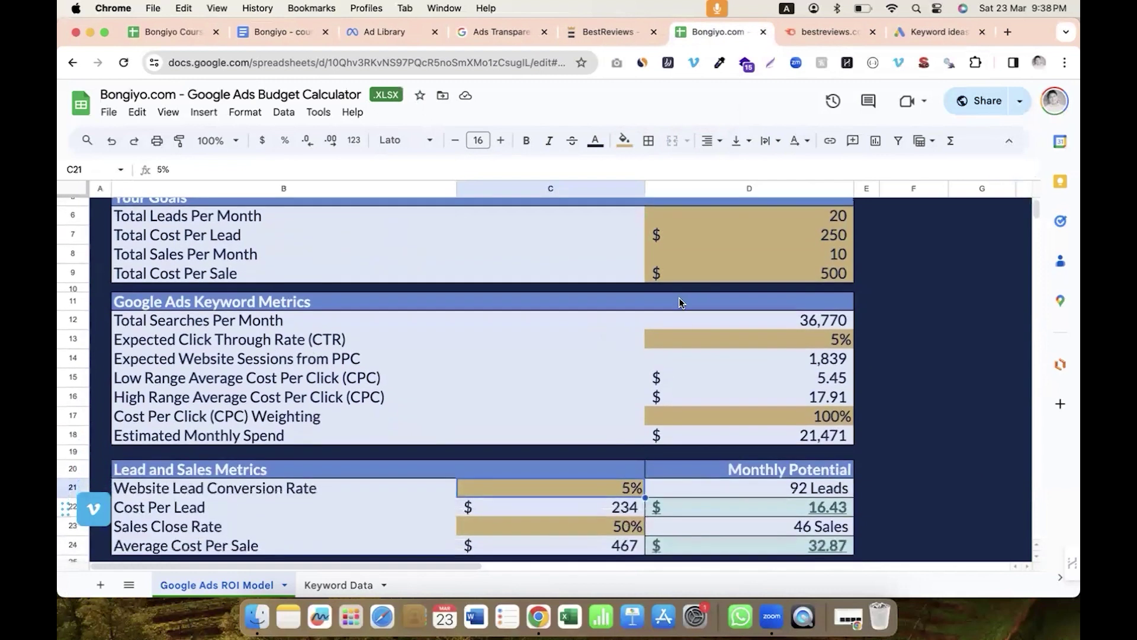
scroll(698, 290, up, 1)
click(709, 267)
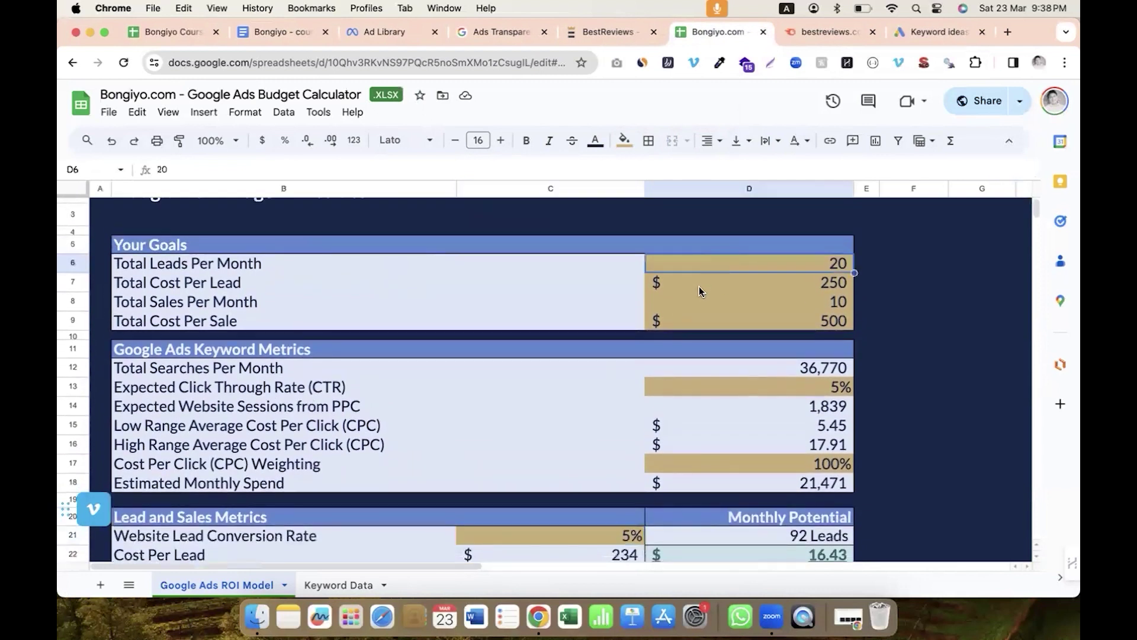
click(699, 286)
click(695, 299)
click(696, 368)
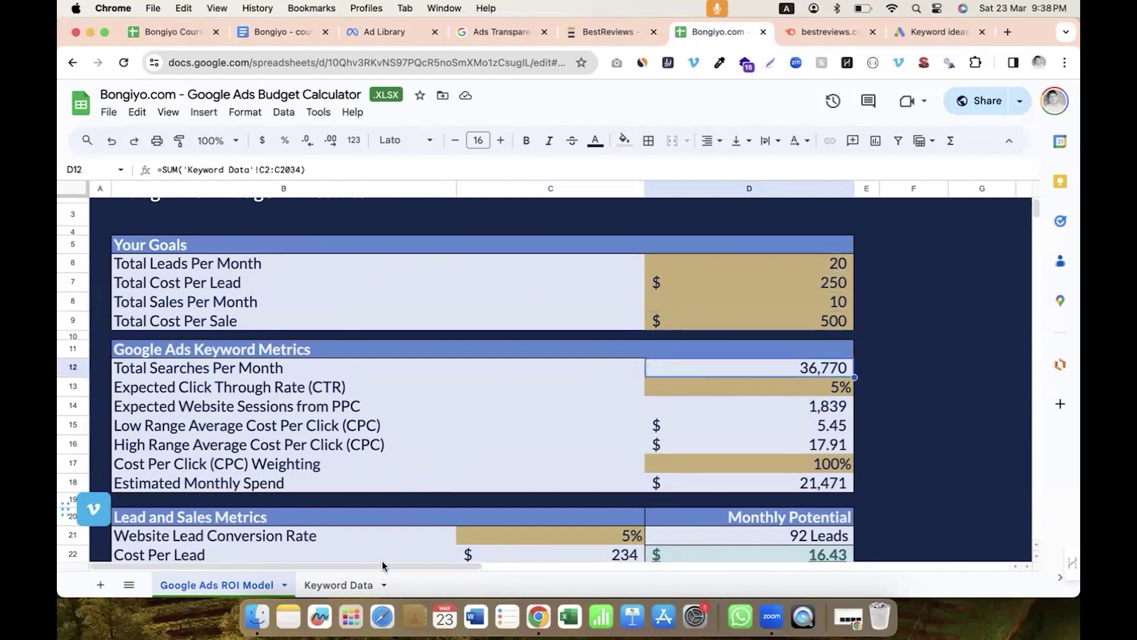
click(714, 413)
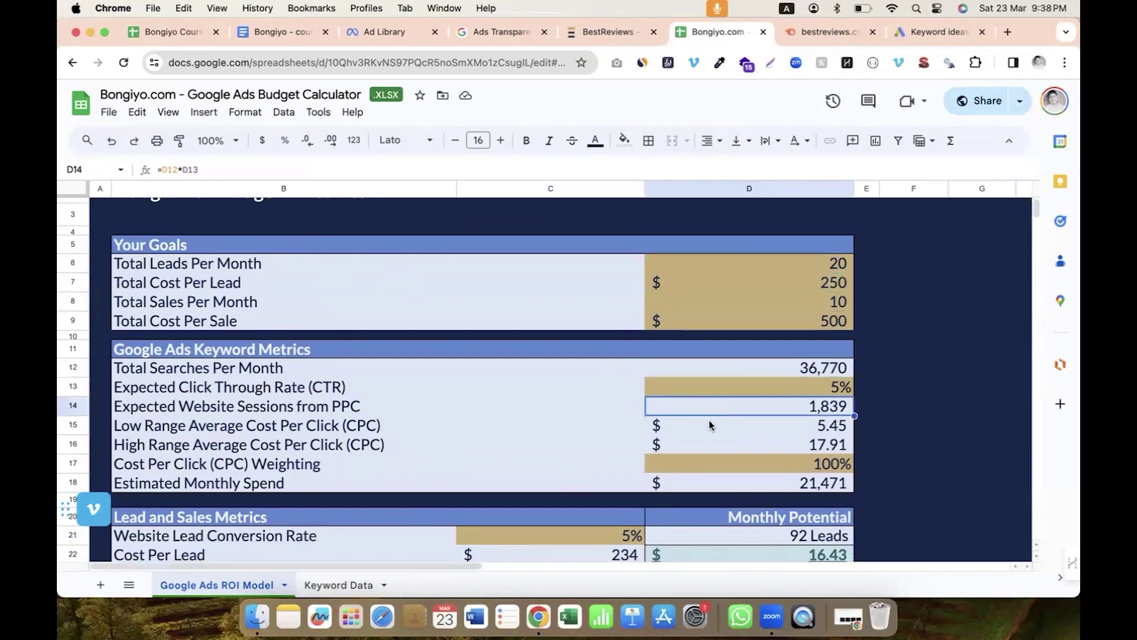
click(706, 421)
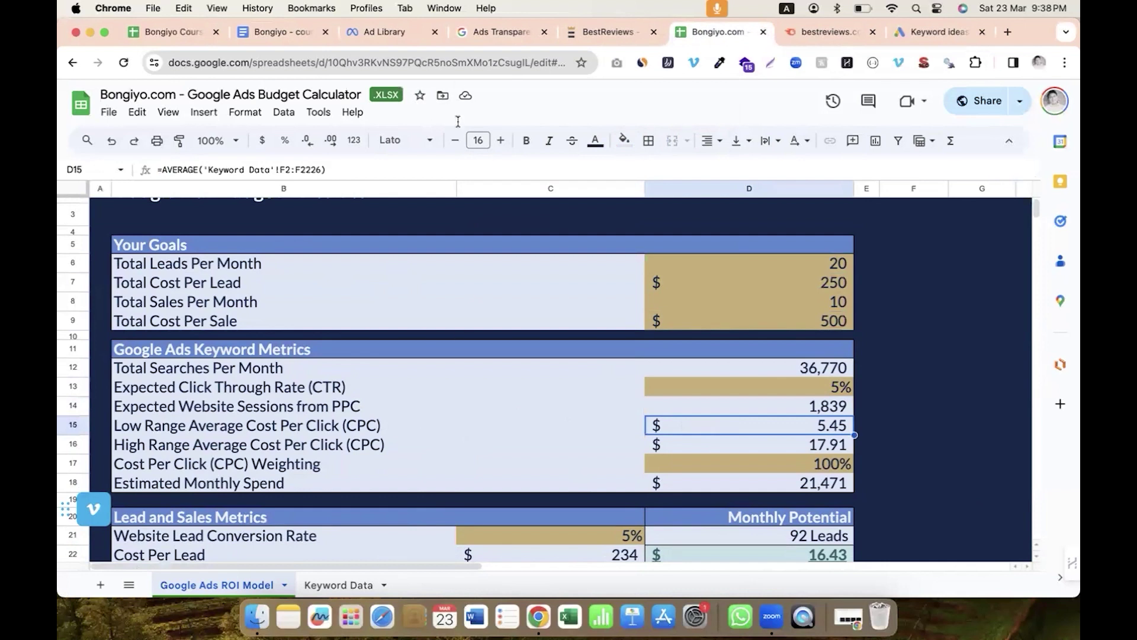
Step: Add the line "CPC = high & low" below the 10 Keywords line in the course update document
click(288, 38)
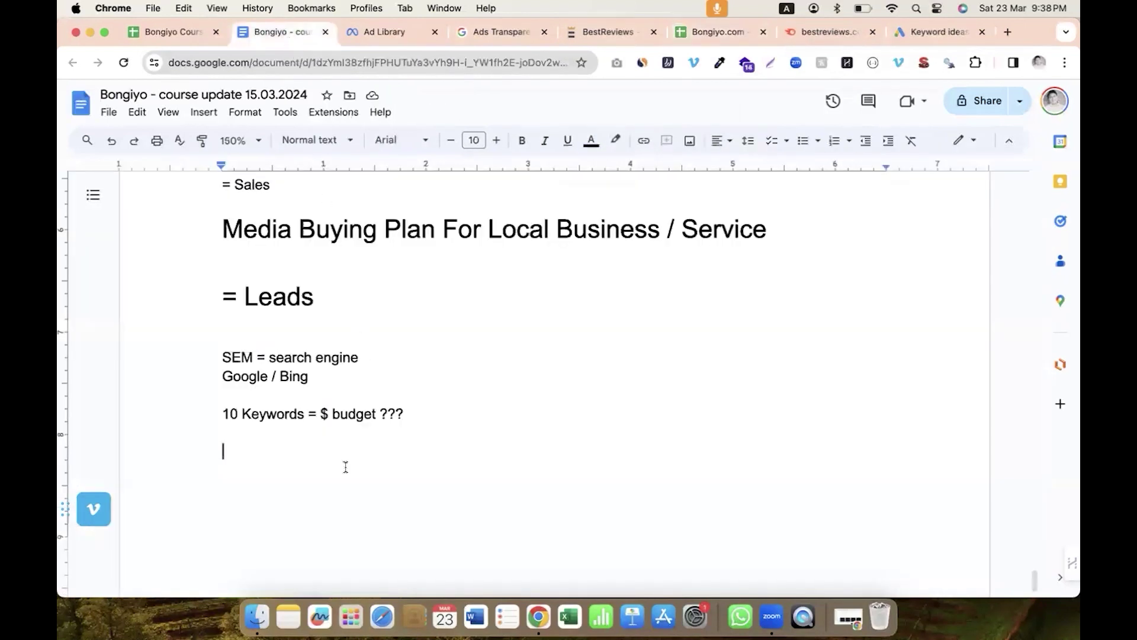
text(CPC =)
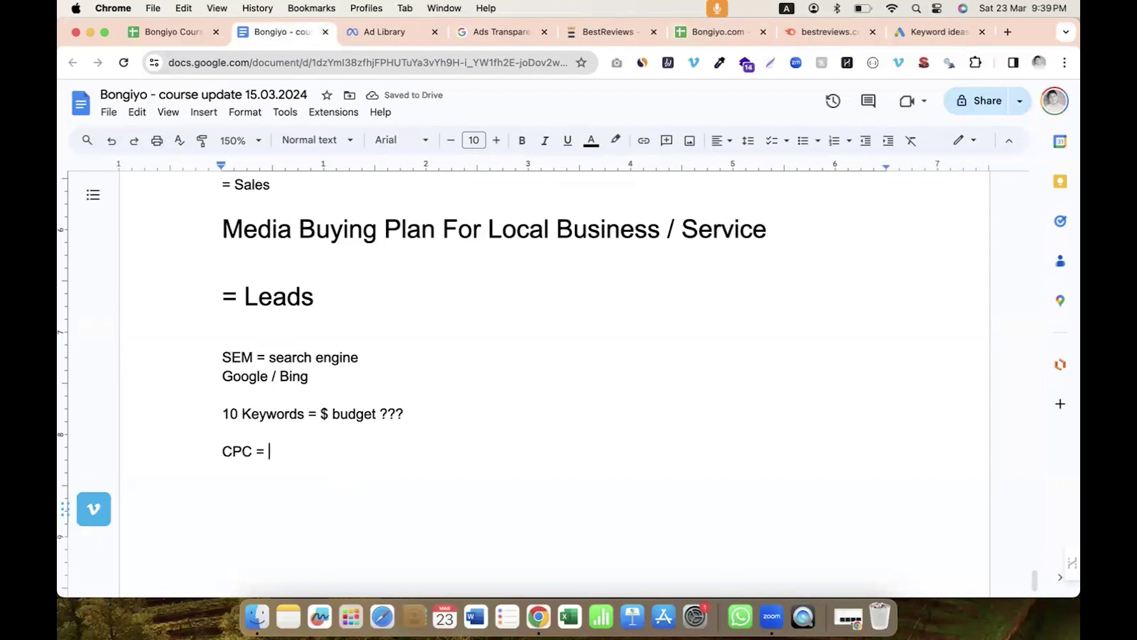
text(high &)
text(w)
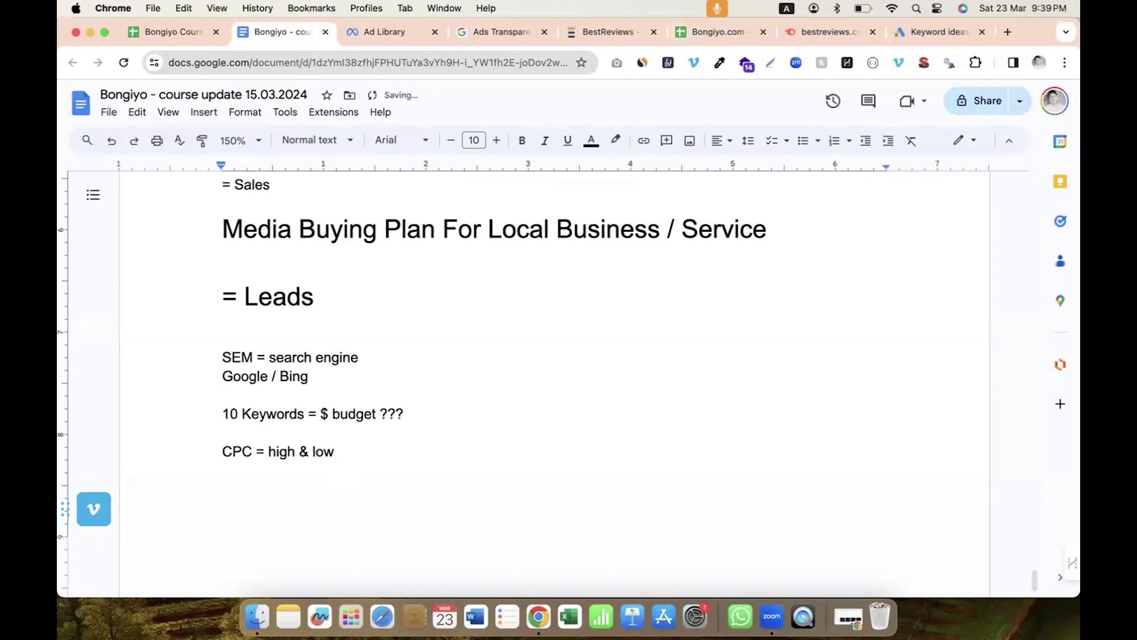
Step: Return to the Google Ads Budget Calculator and compare the low-range and high-range average cost per click
click(698, 33)
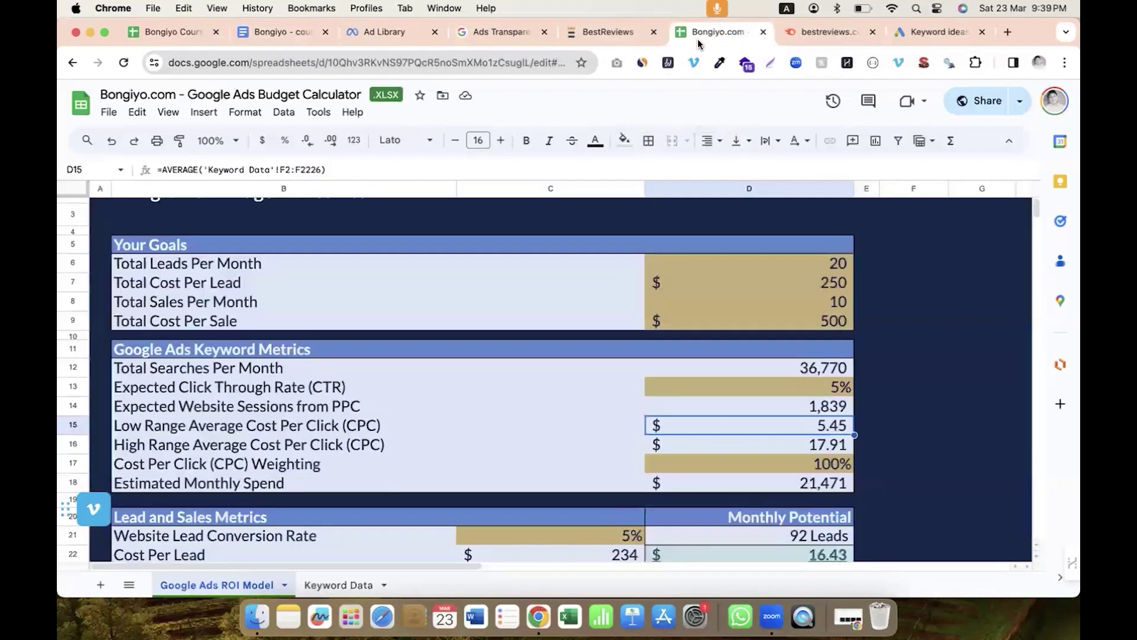
click(270, 448)
click(773, 447)
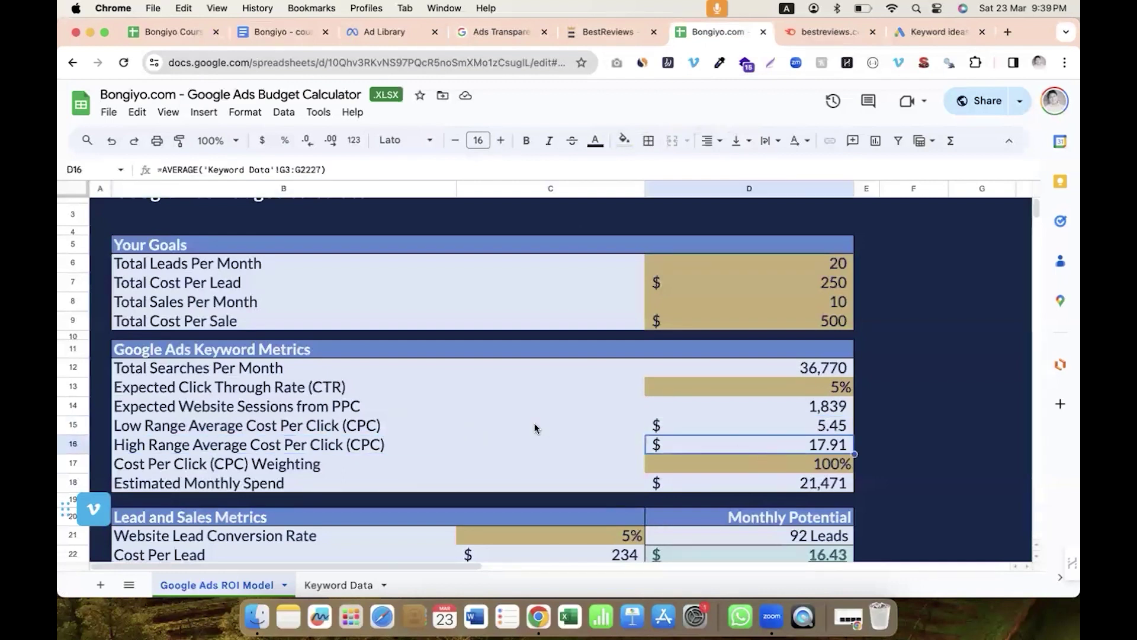
click(425, 419)
click(707, 422)
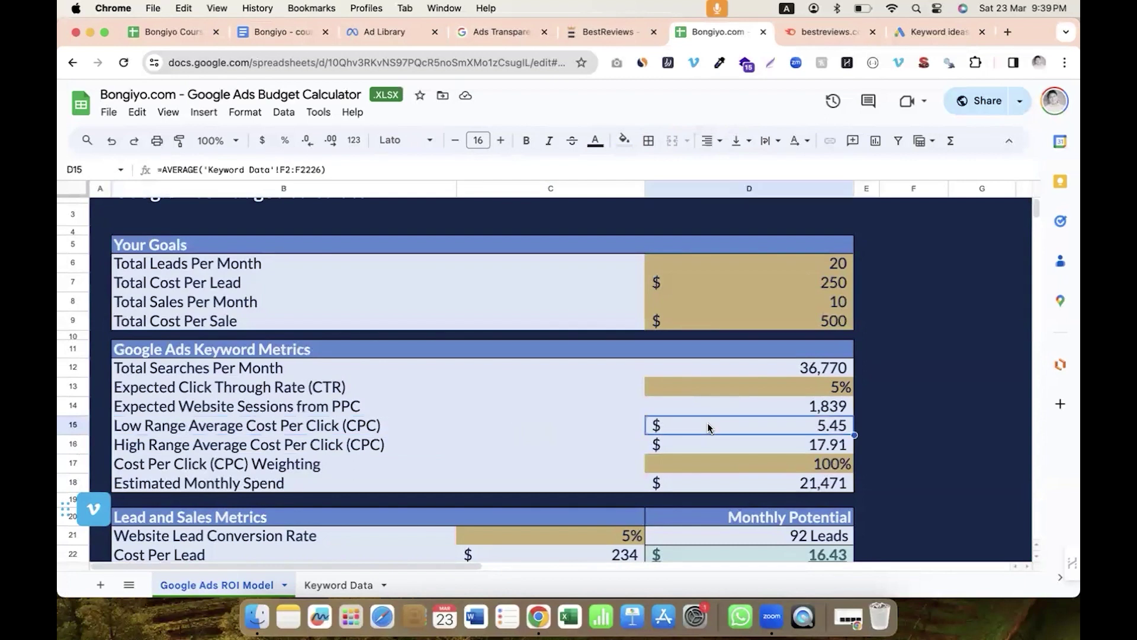
Step: Examine how total searches, expected website sessions and low- and high-range CPC lead to the estimated monthly spend
click(676, 368)
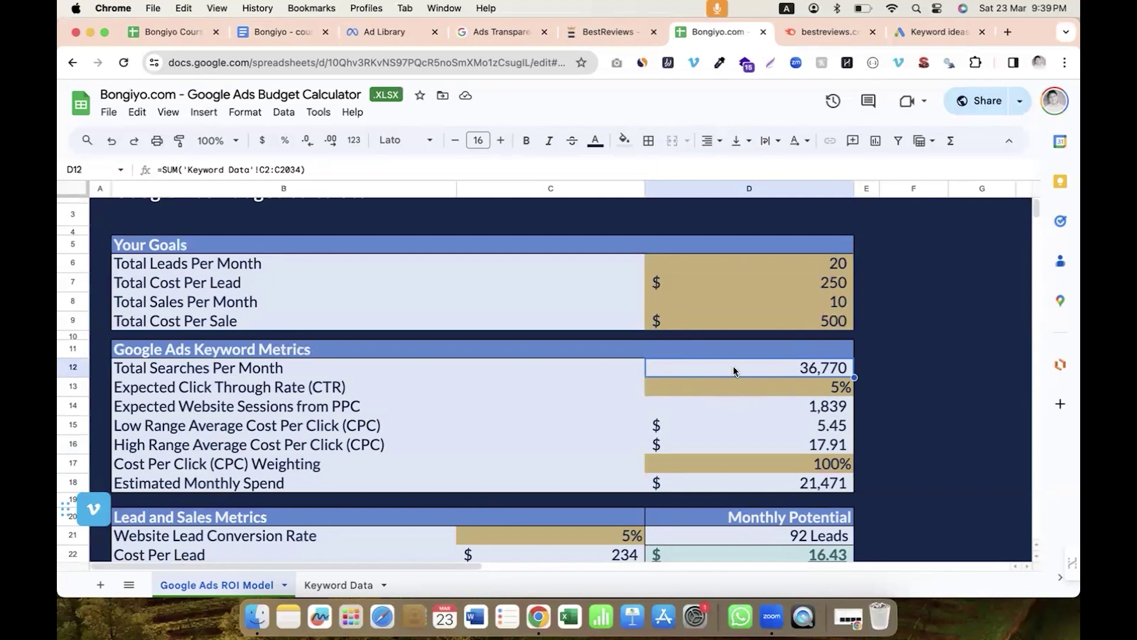
click(718, 413)
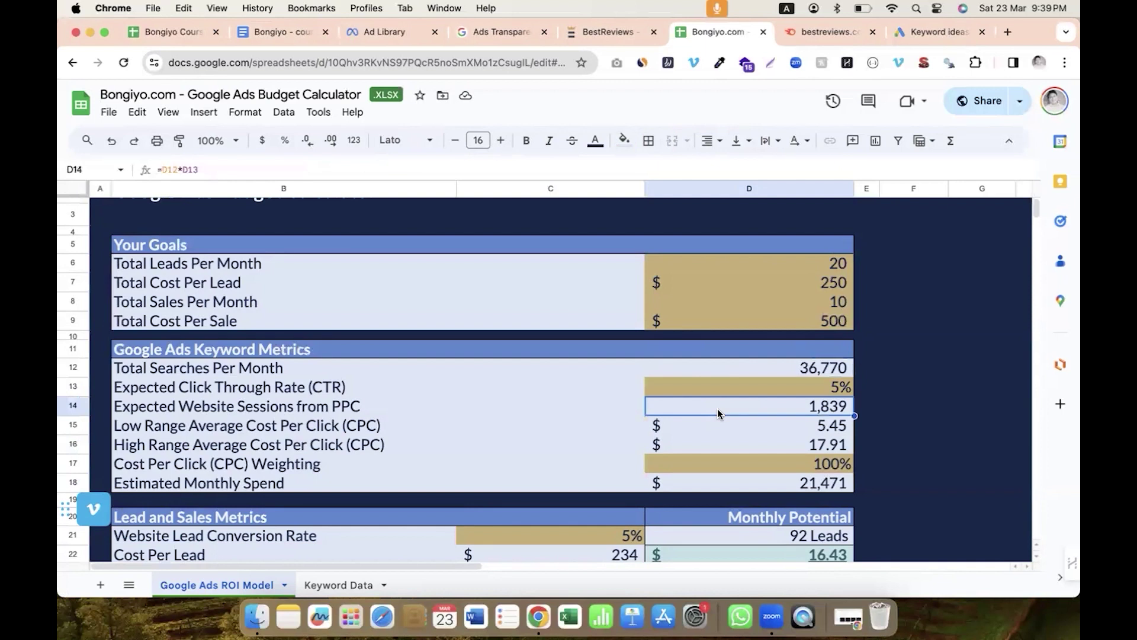
click(711, 427)
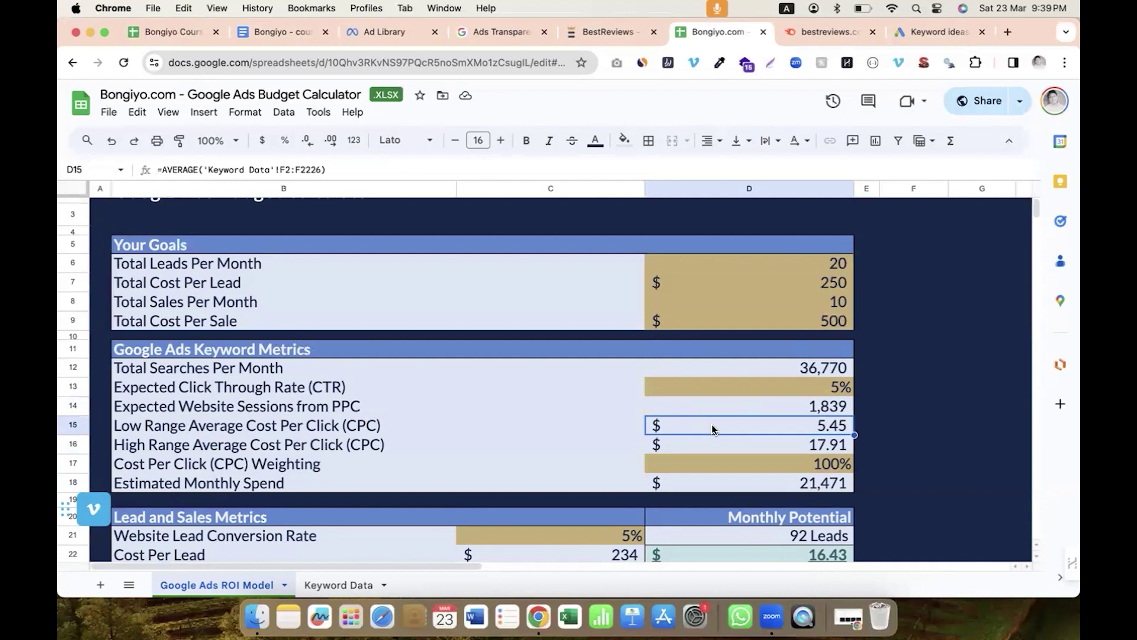
click(702, 446)
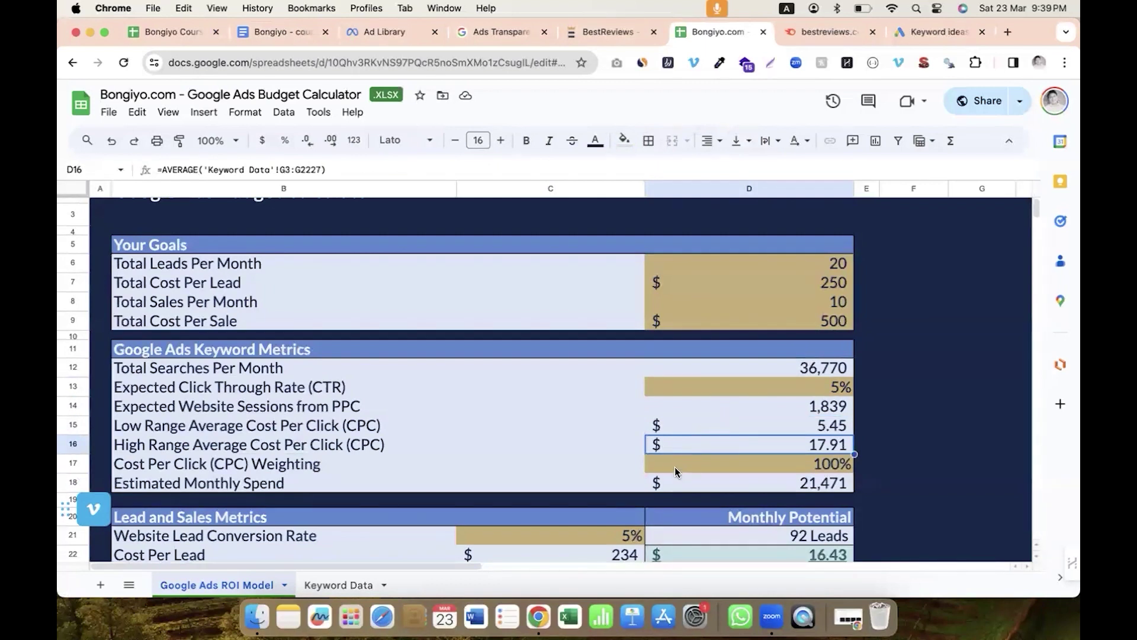
click(685, 486)
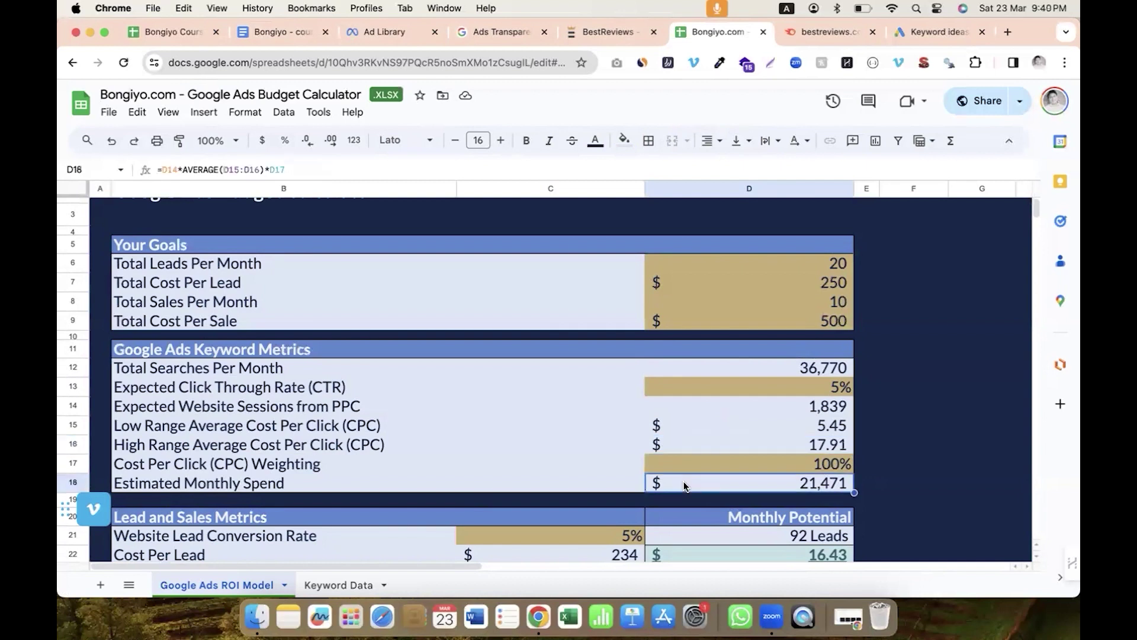
click(784, 374)
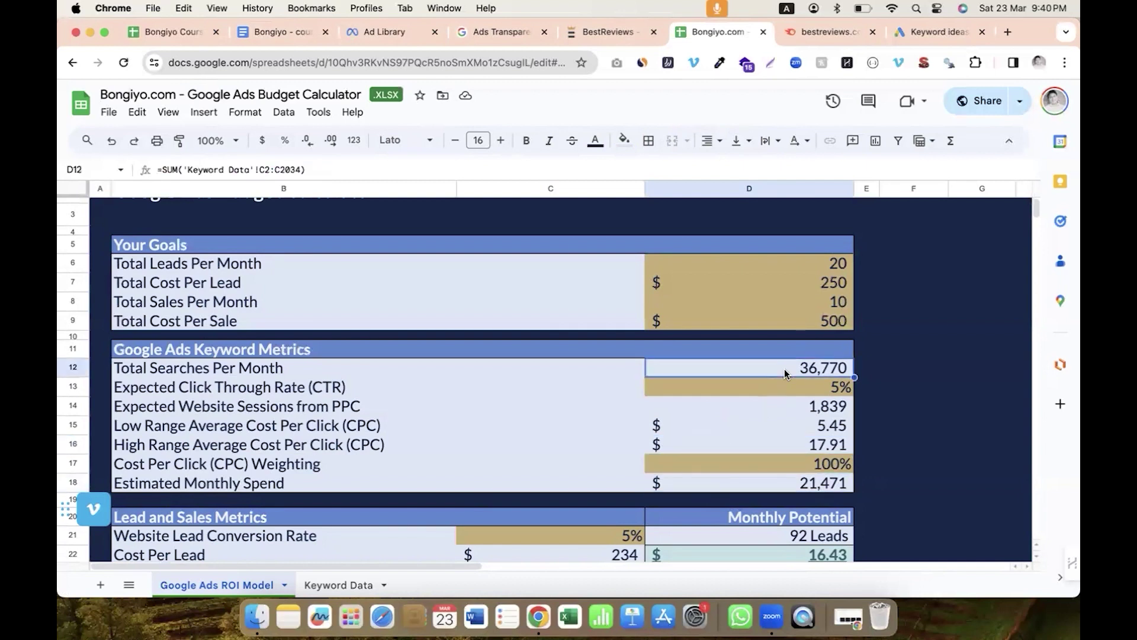
click(738, 485)
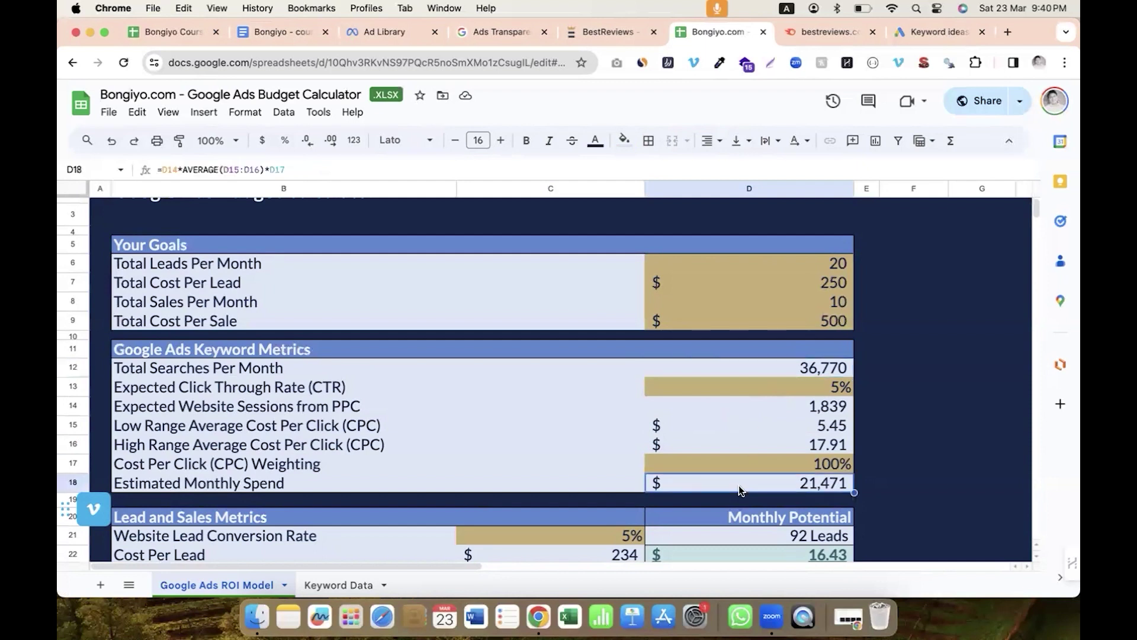
Step: Review the keyword column on the Keyword Data sheet and return to the estimated monthly spend on the ROI model
click(336, 588)
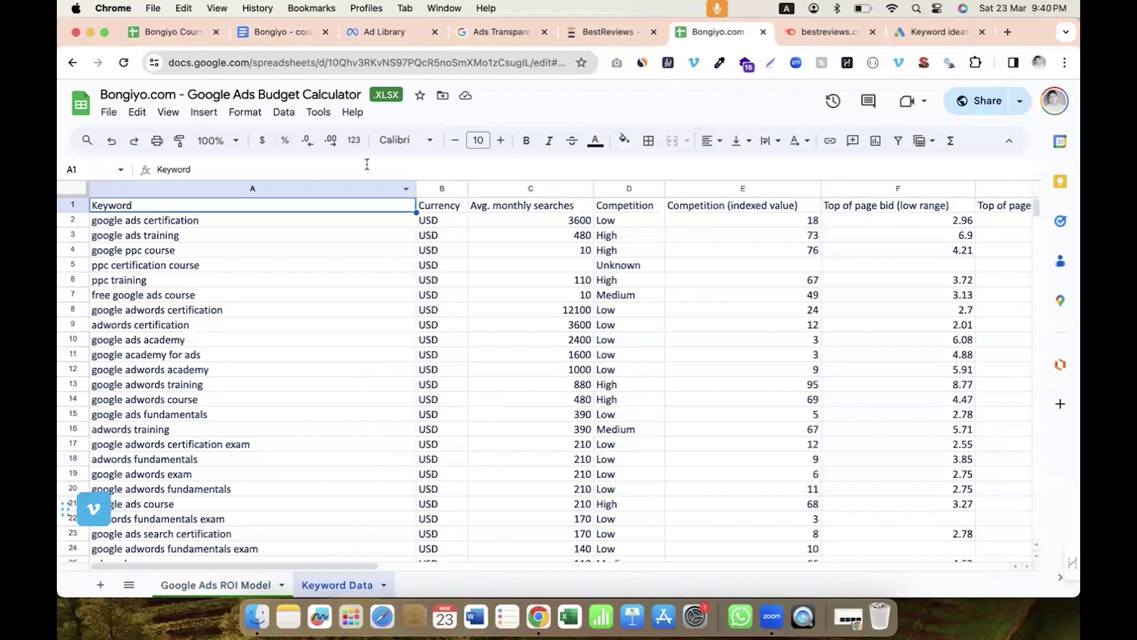
click(337, 185)
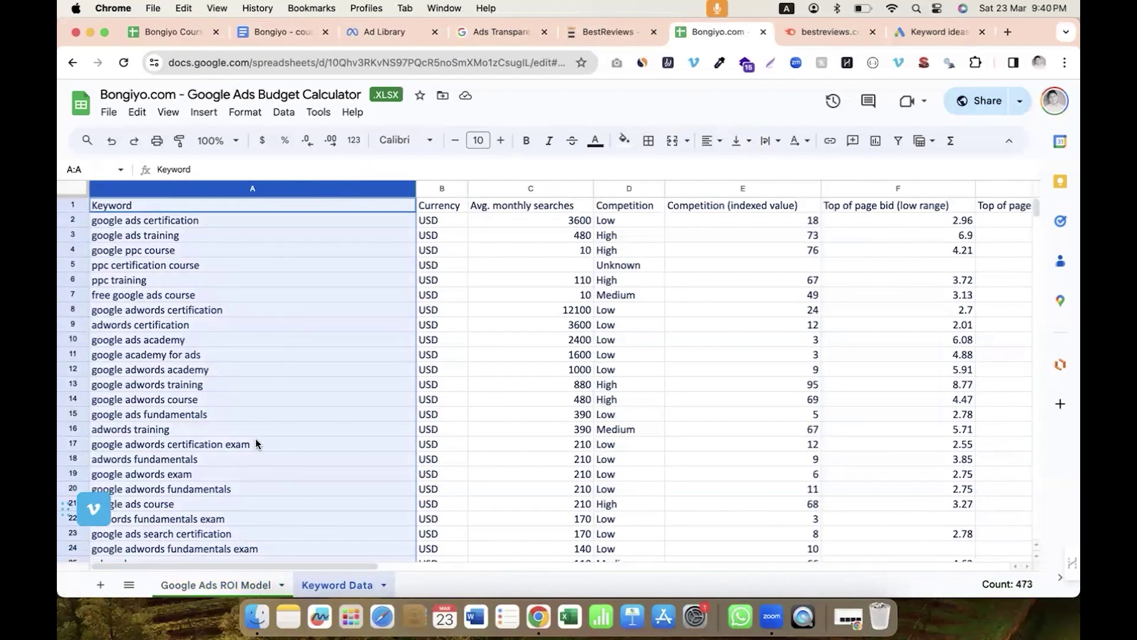
click(219, 581)
click(712, 486)
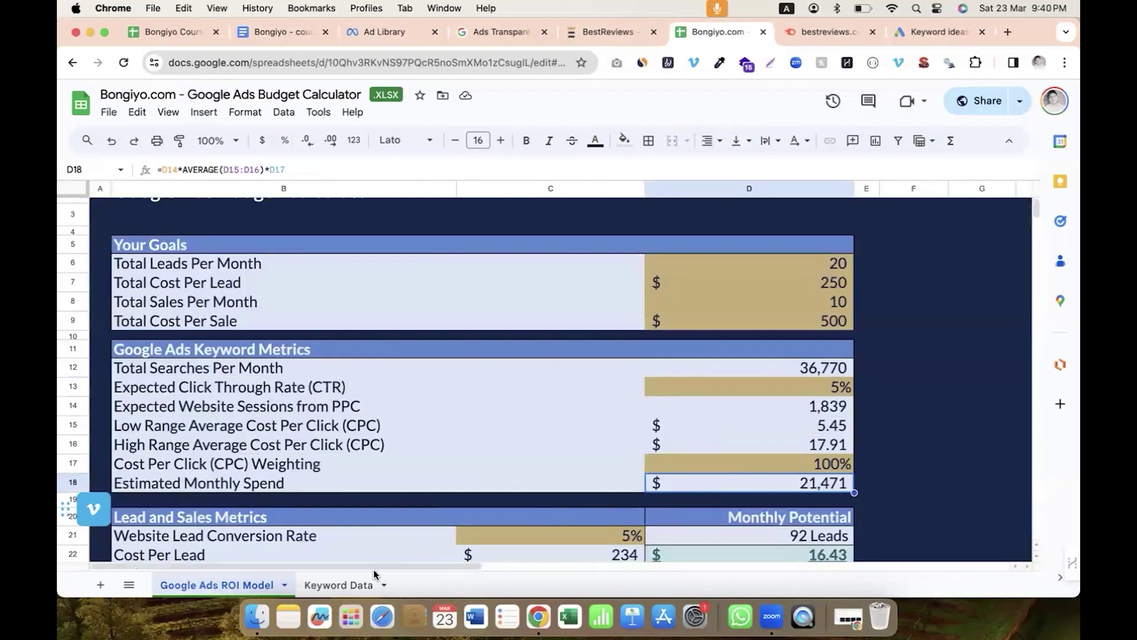
Step: Clear the contents of every row from row 11 down on the Keyword Data sheet, keeping the keywords in rows 2 to 10
key(alt+Down)
click(180, 357)
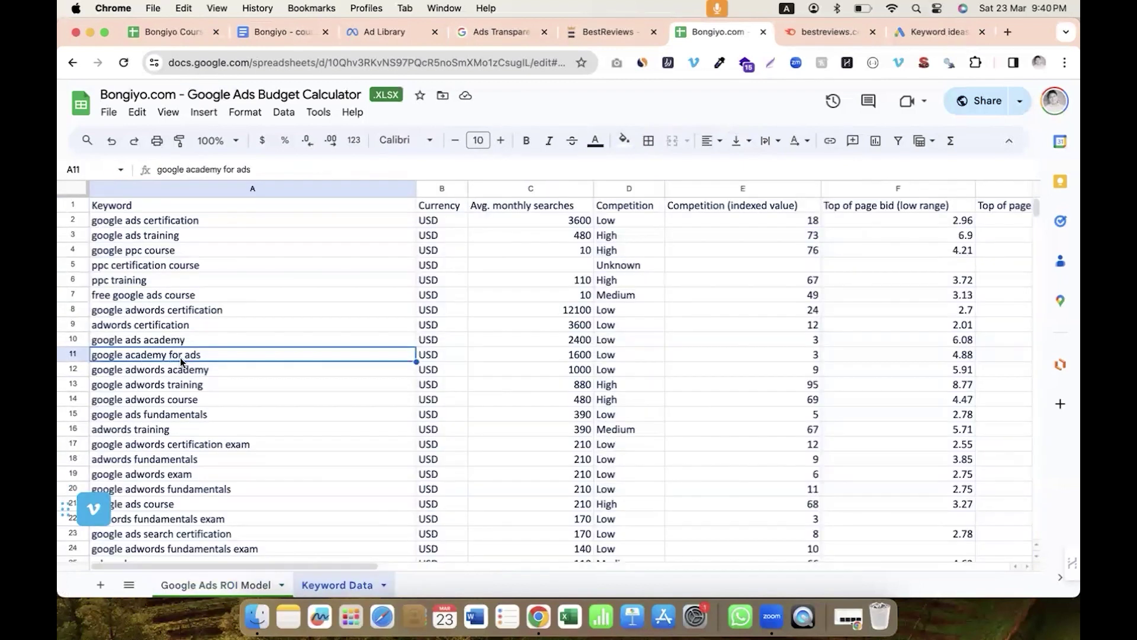
click(79, 354)
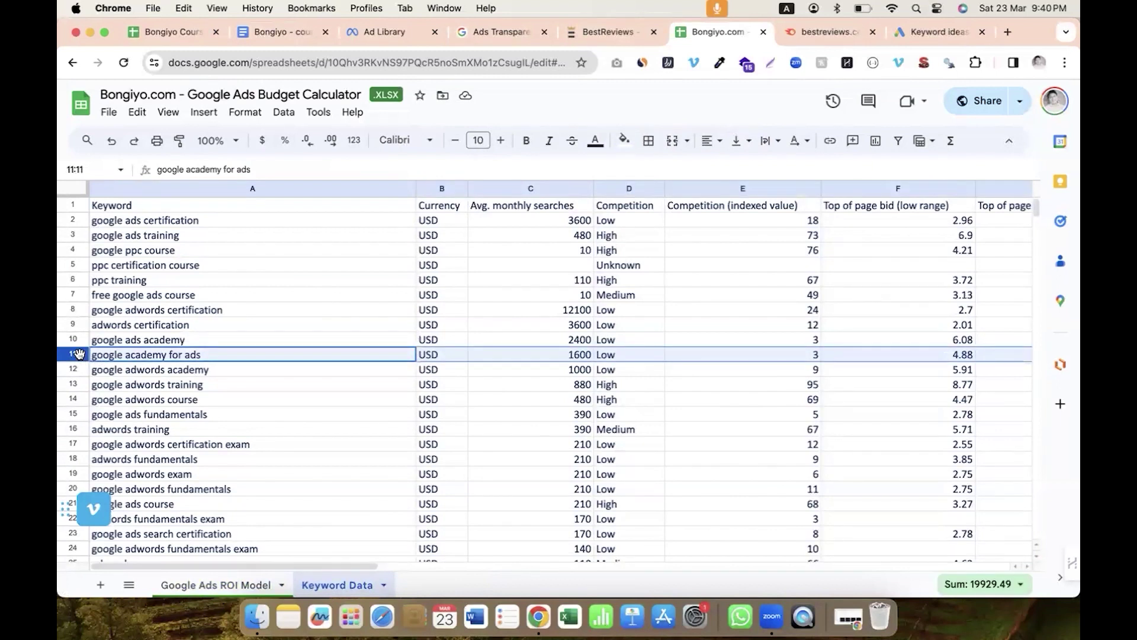
click(129, 385)
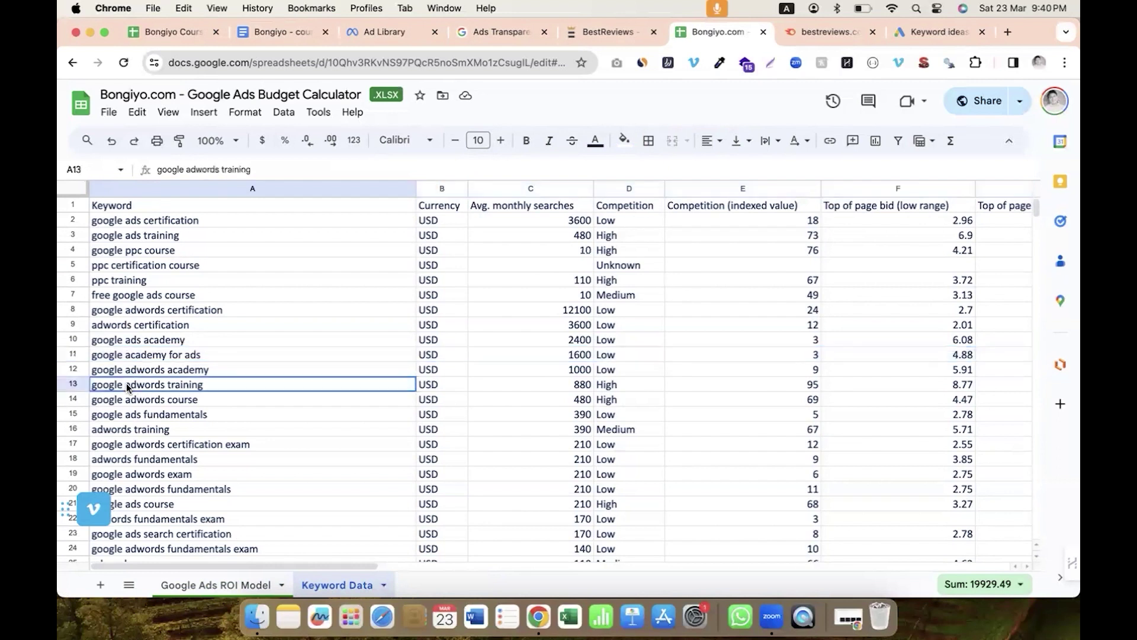
click(79, 354)
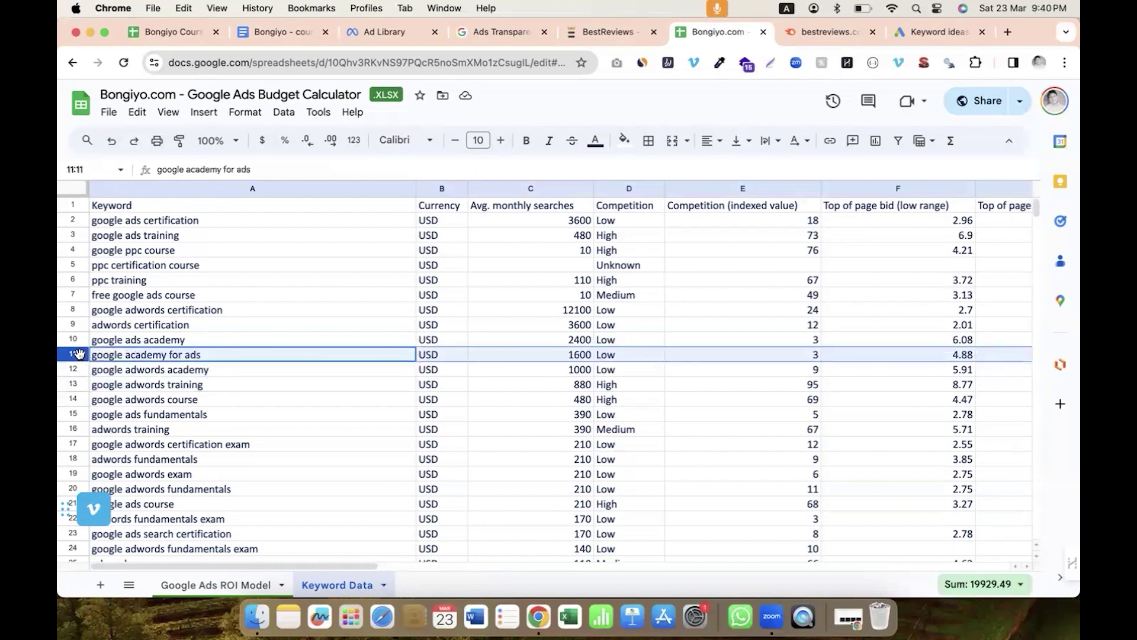
key(super+shift+Down)
key(Delete)
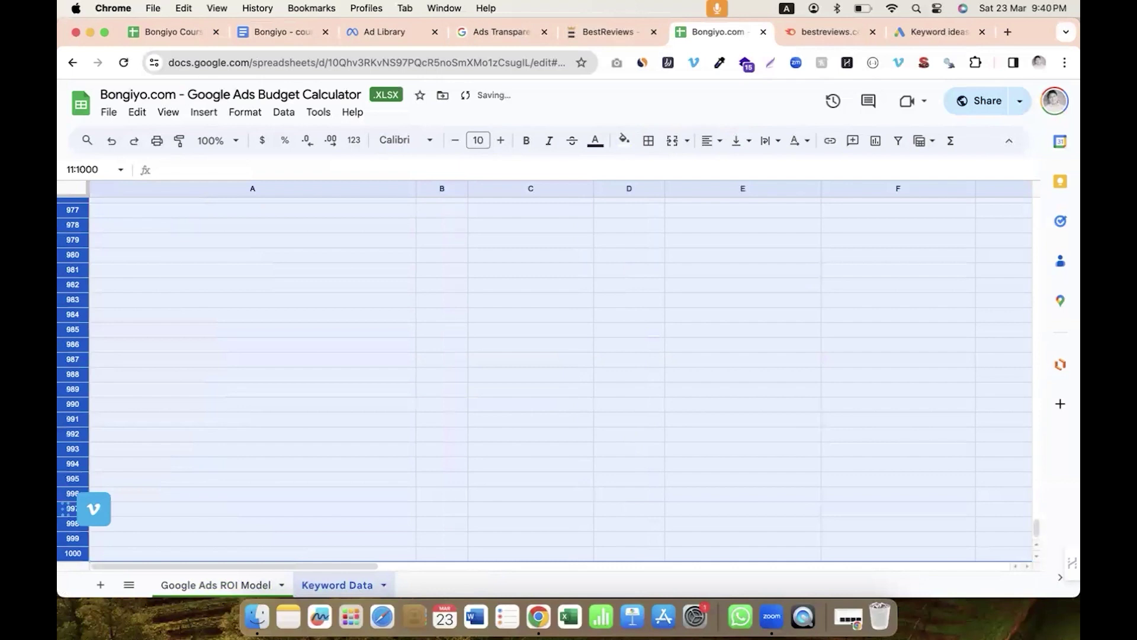
key(super+shift+Up)
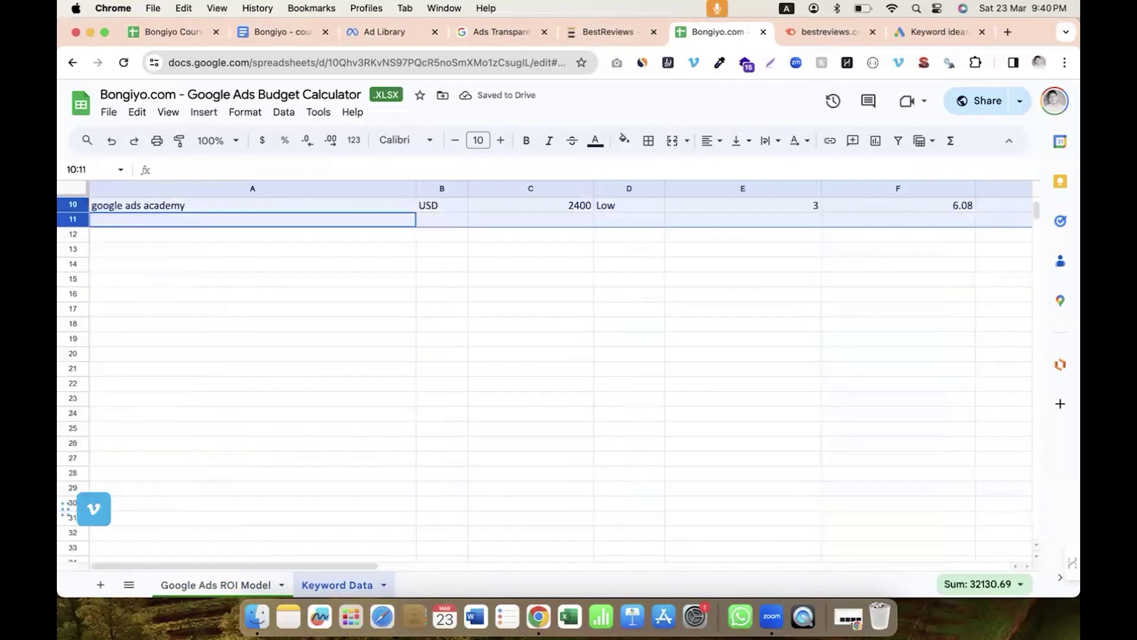
scroll(356, 308, up, 3)
drag(533, 221, 544, 339)
click(481, 420)
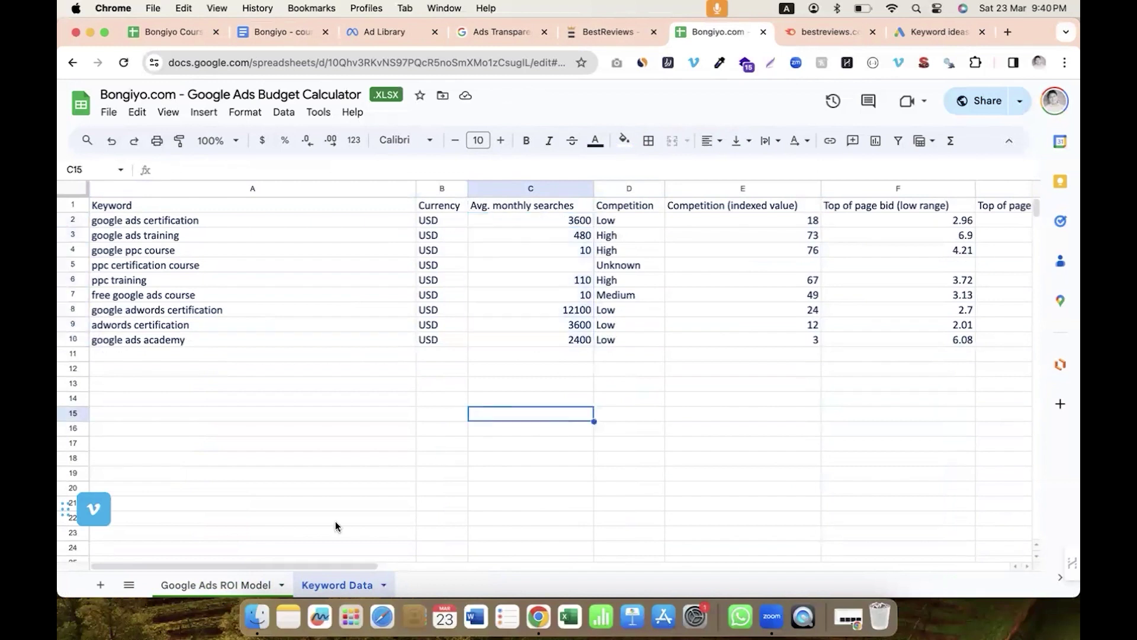
Step: Check the ROI model's expected sessions and low-range CPC against the low-range bids in F2:F10 of the Keyword Data sheet
click(256, 585)
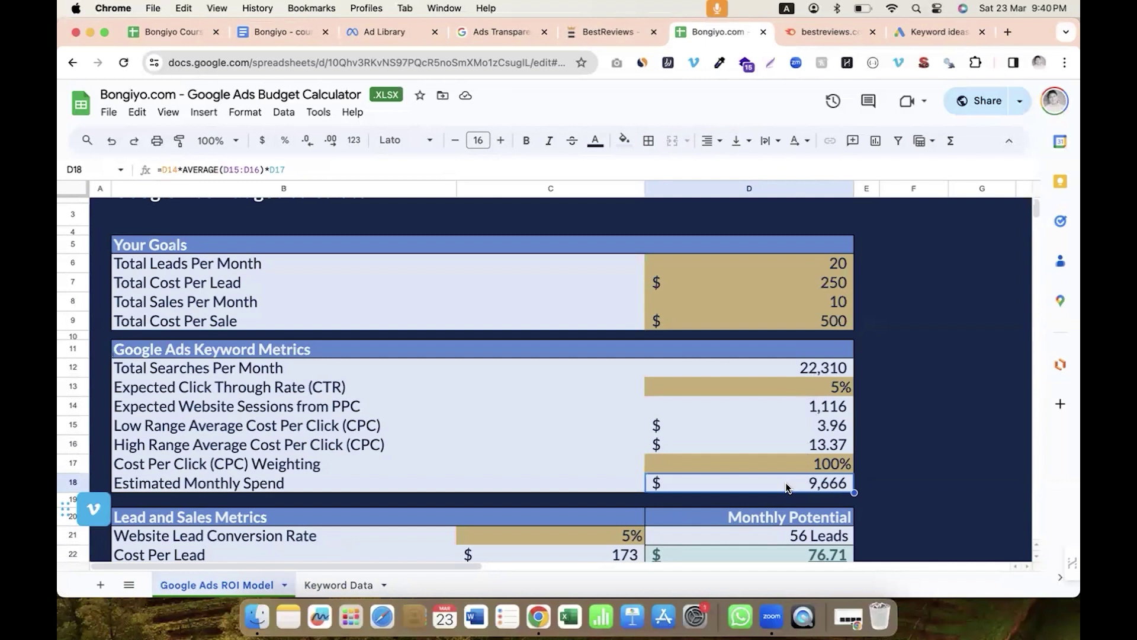
click(819, 408)
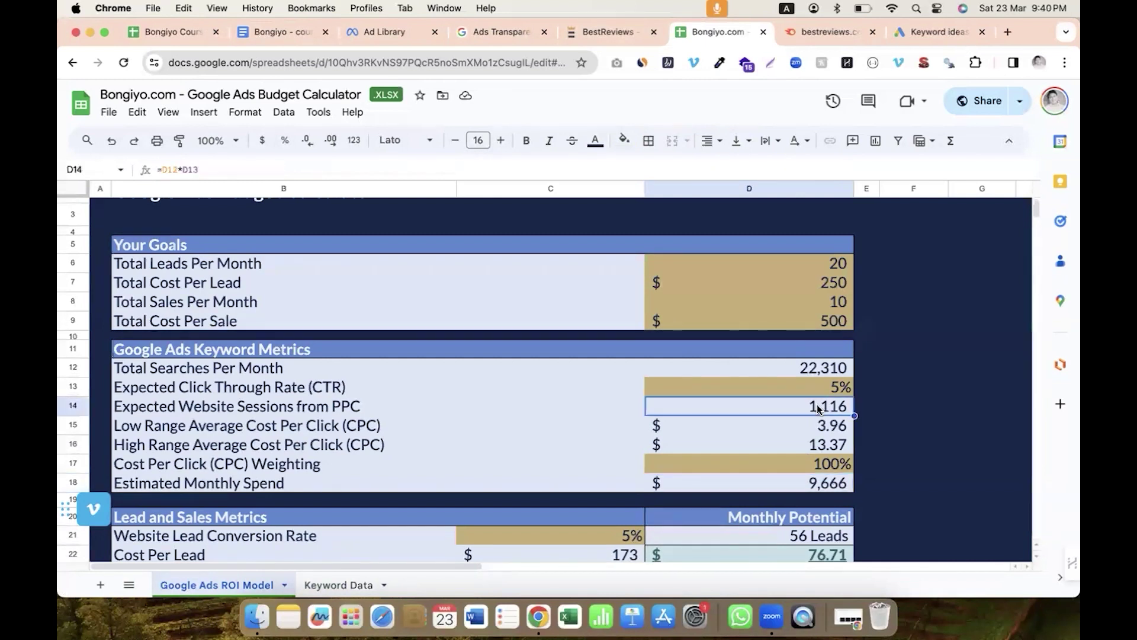
click(770, 429)
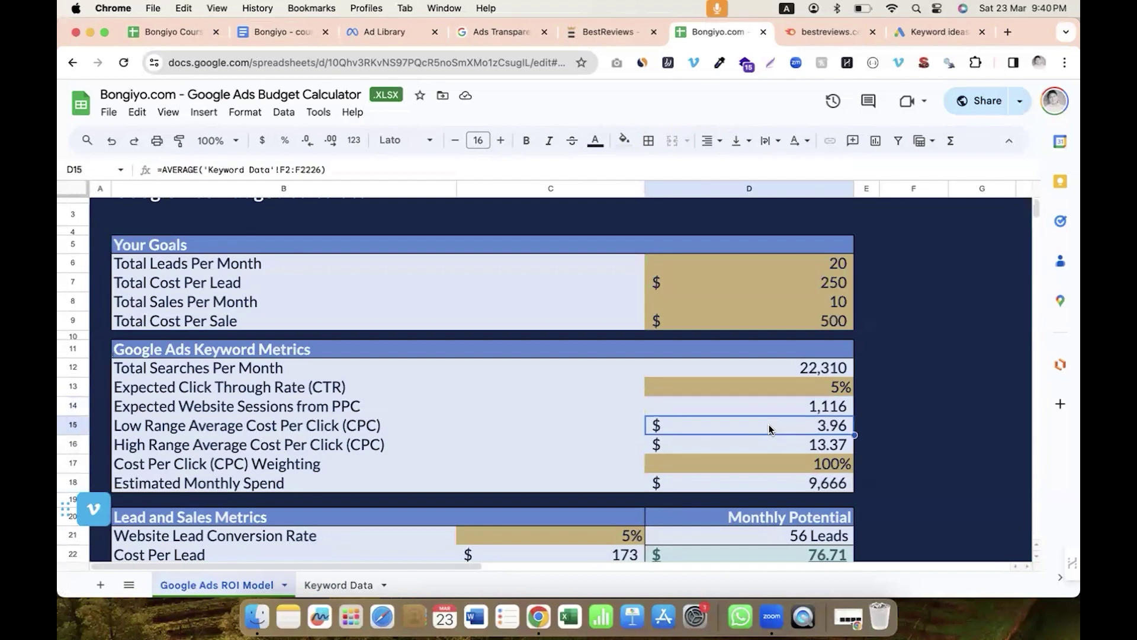
click(335, 585)
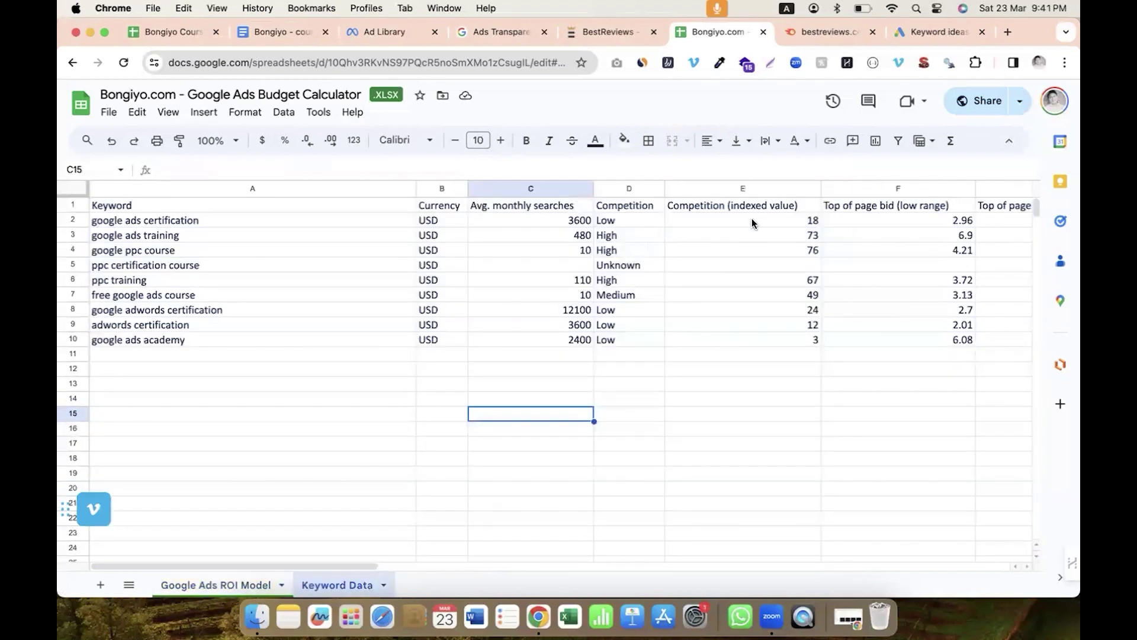
drag(852, 215, 866, 342)
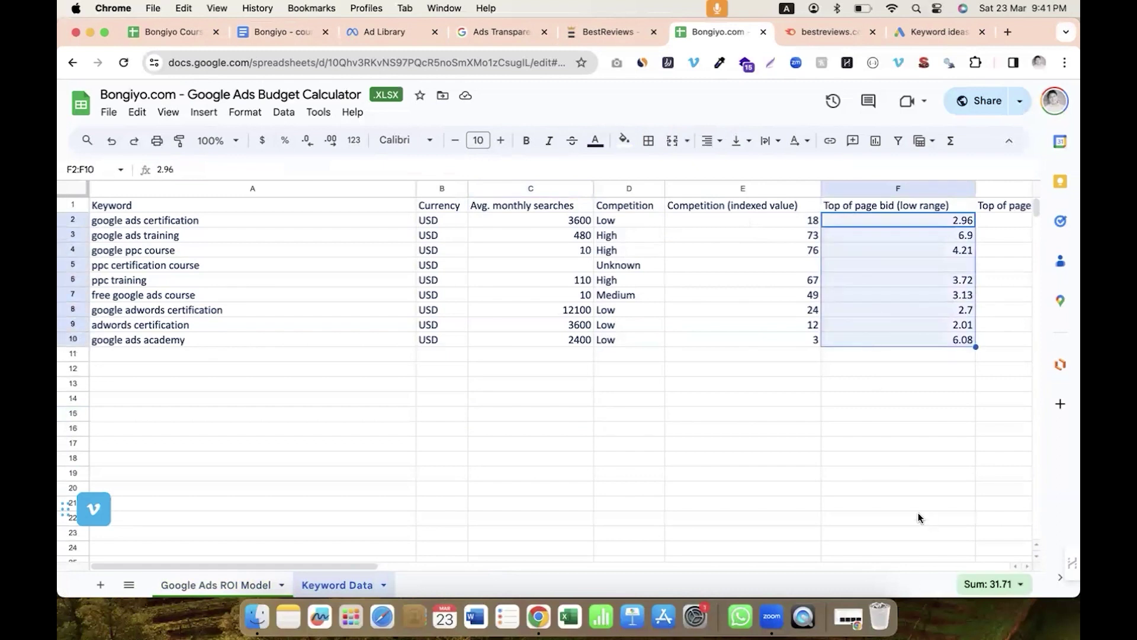
Step: Examine the high-range CPC, expected website sessions, low-to-high CPC range and estimated monthly spend on the ROI model
key(alt+Up)
click(739, 452)
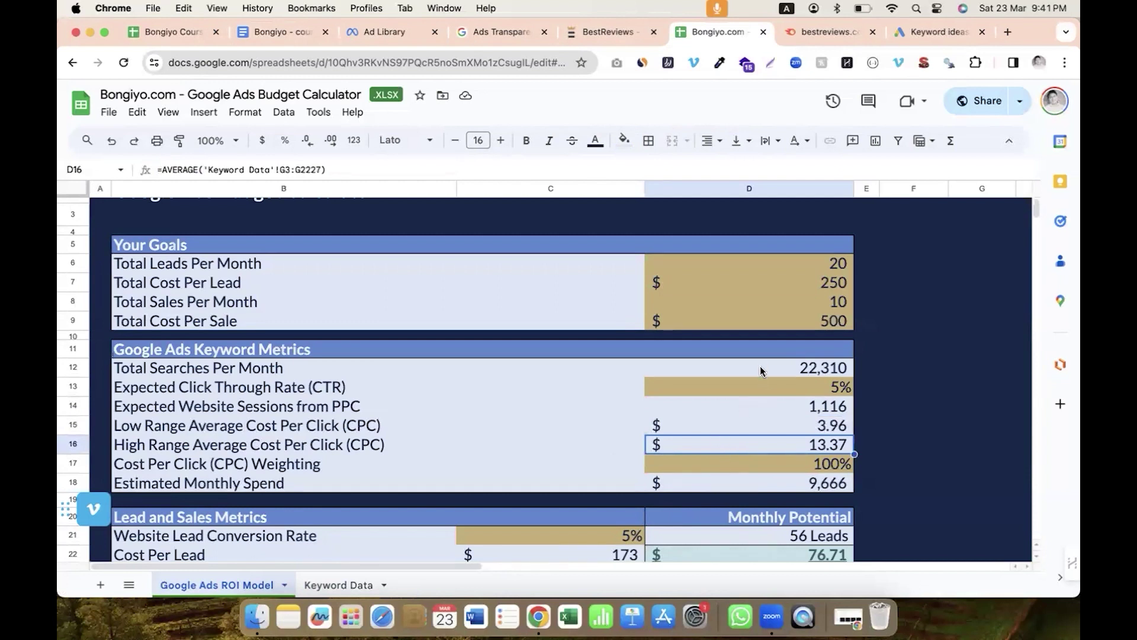
click(763, 408)
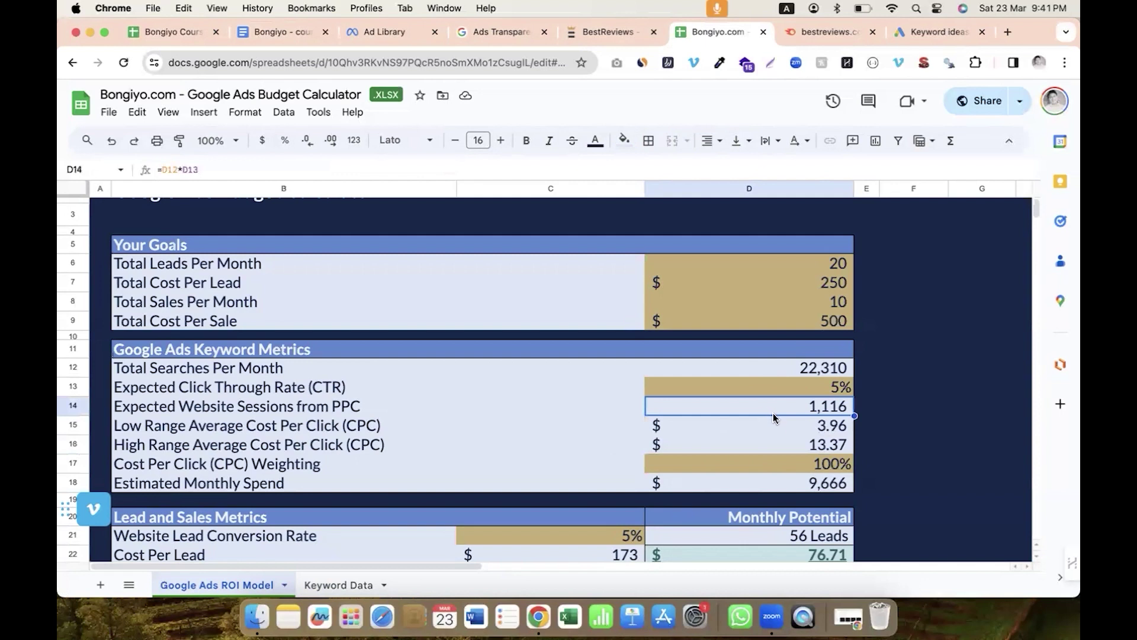
click(773, 425)
drag(773, 425, 773, 444)
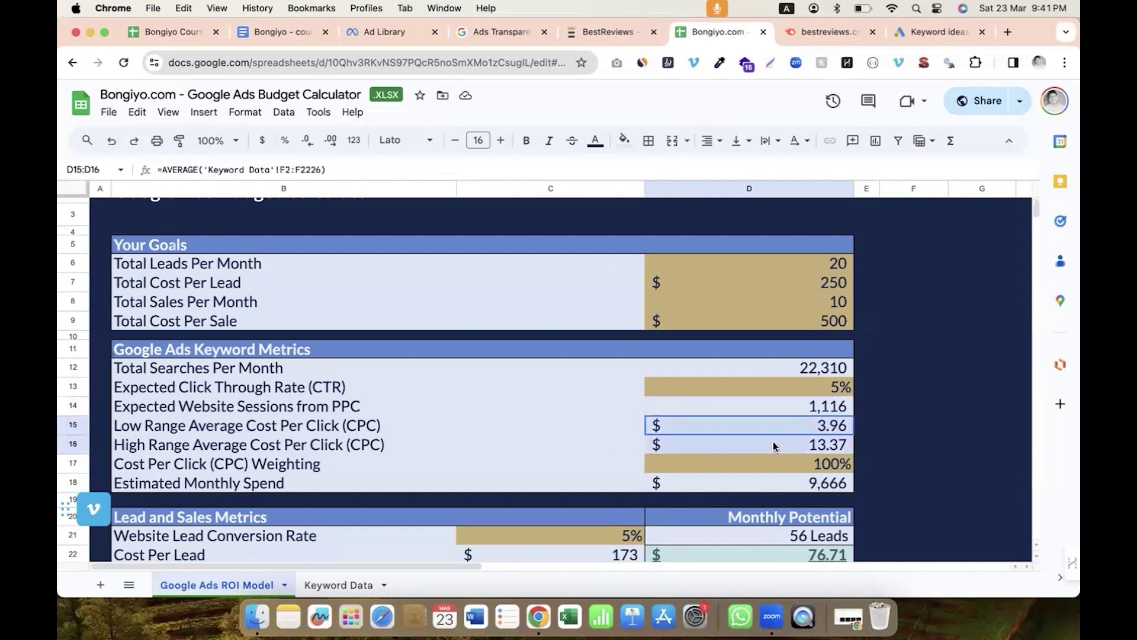
click(801, 409)
click(779, 481)
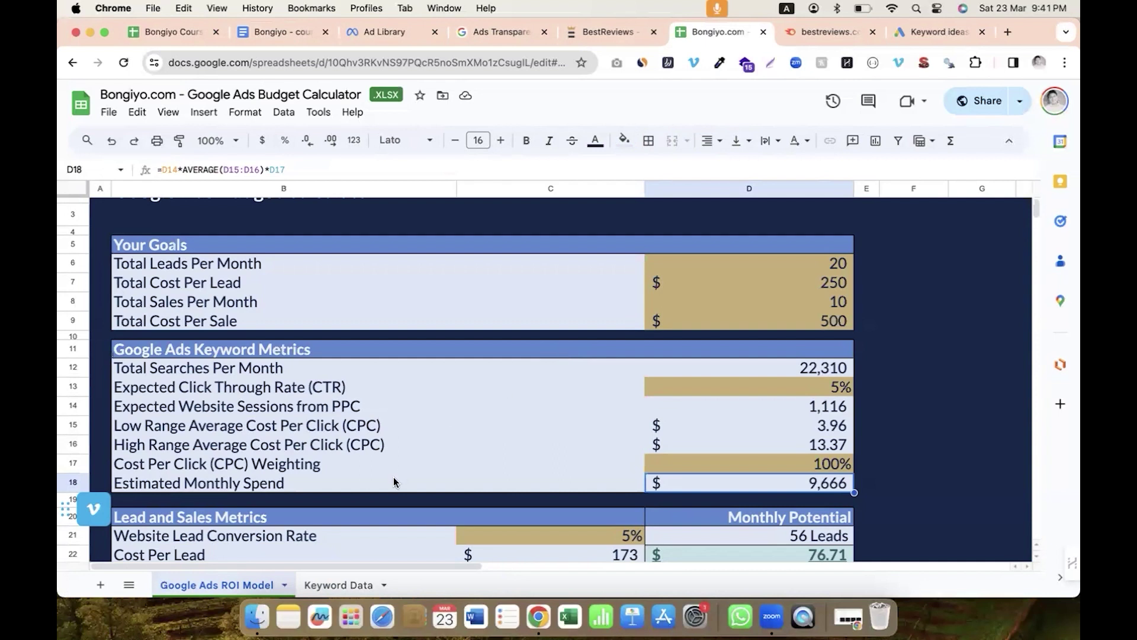
scroll(393, 478, down, 1)
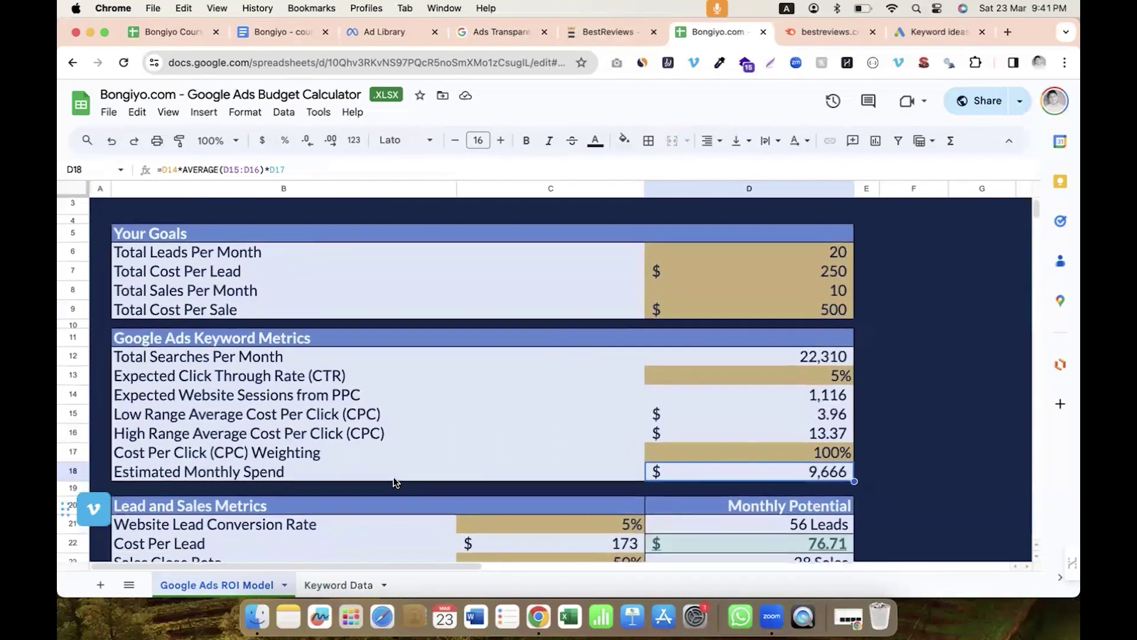
scroll(393, 478, up, 3)
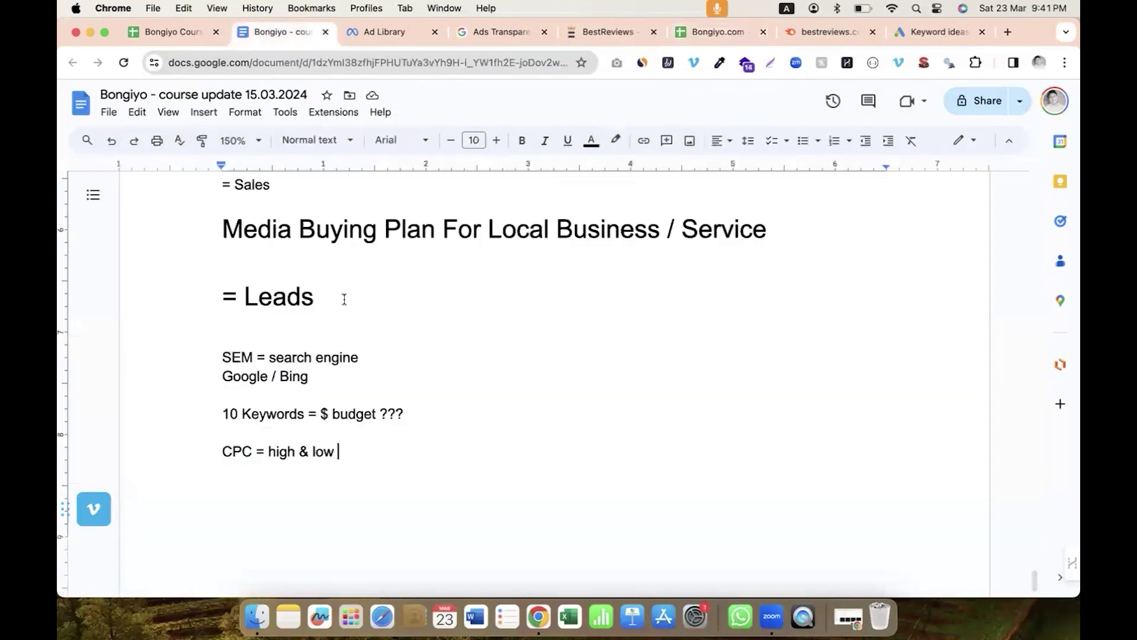
Step: Revisit the course update document, examine the average monthly searches and bids on the Keyword Data sheet, and switch to the BestReviews site
click(294, 35)
click(691, 37)
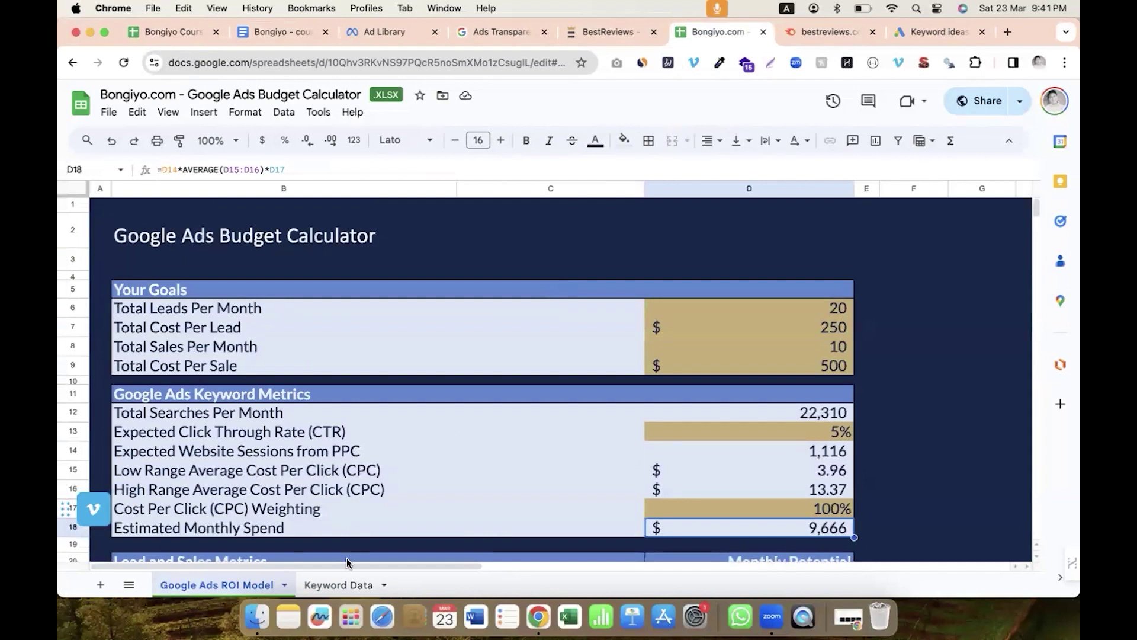
click(331, 587)
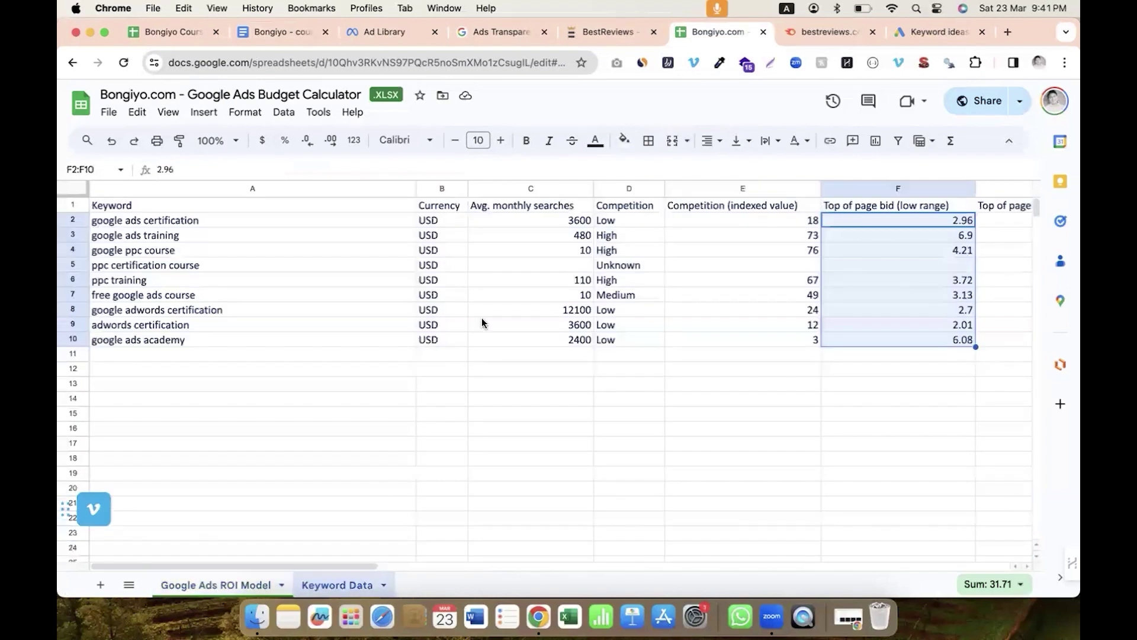
click(532, 314)
scroll(535, 319, right, 5)
scroll(533, 318, left, 5)
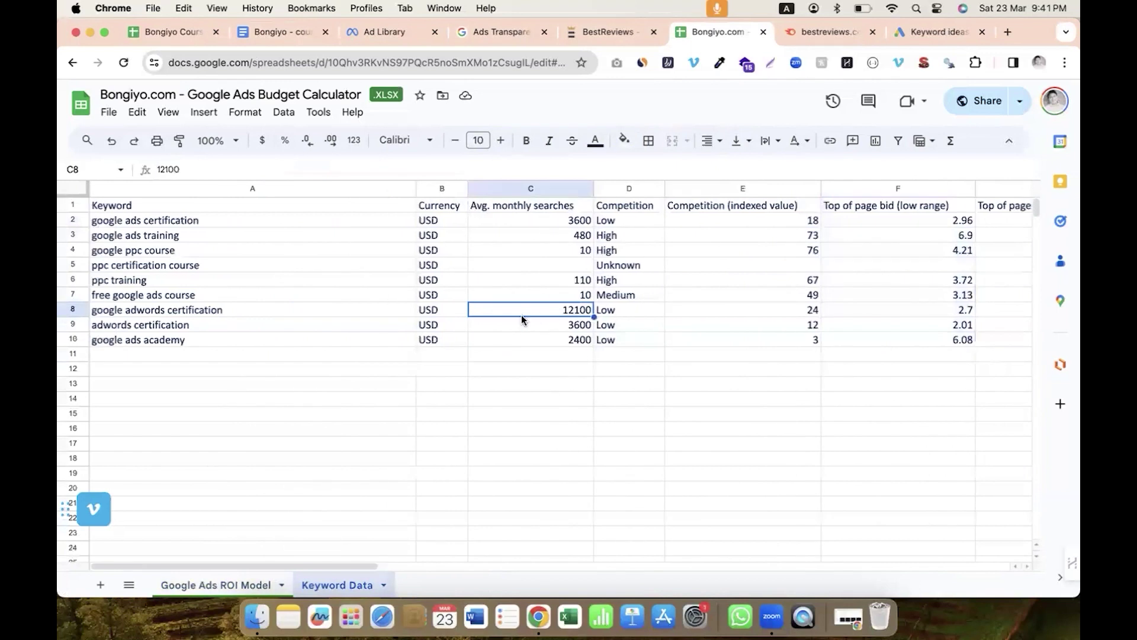
click(603, 31)
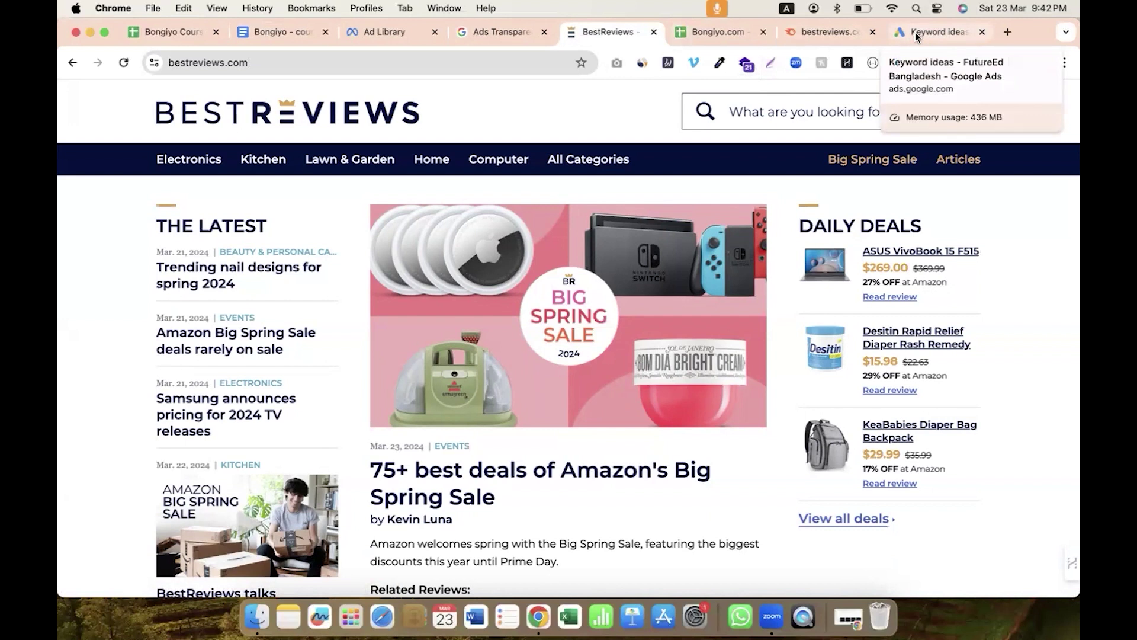
Step: Switch to the Google Ads Keyword Planner and view the download options for the oven, ac, refrigerator keyword ideas
click(915, 35)
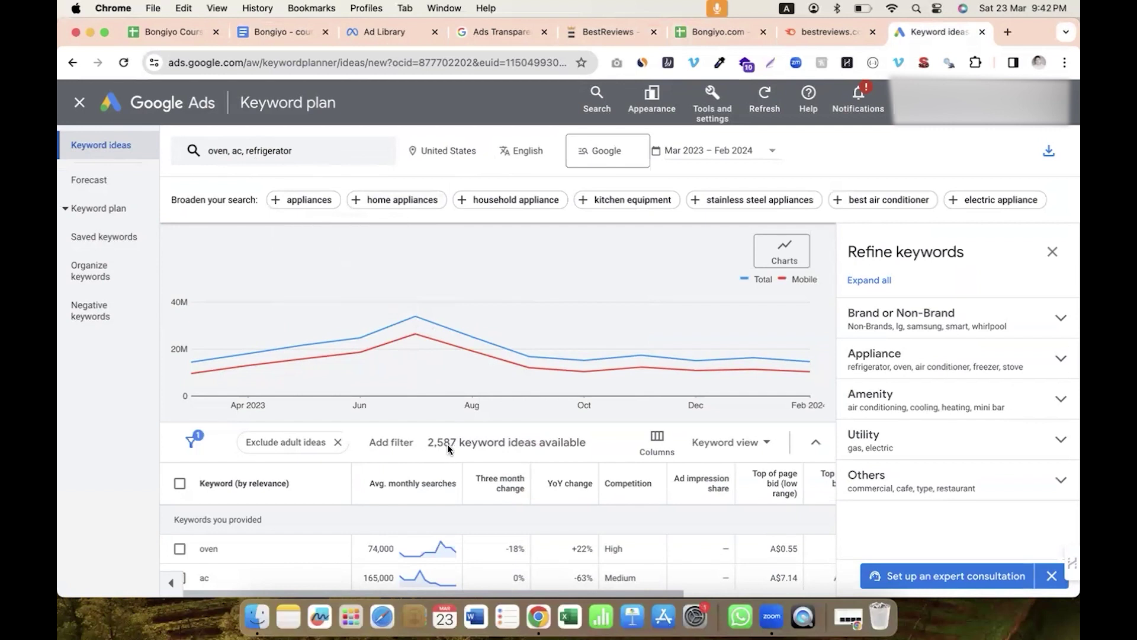
click(1047, 155)
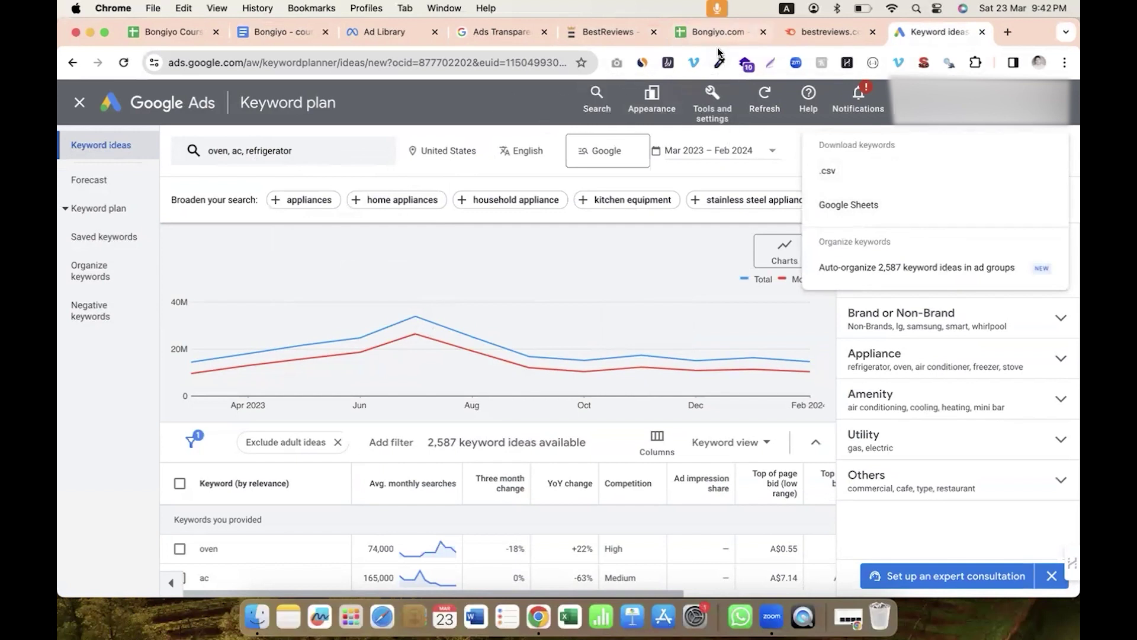
click(678, 179)
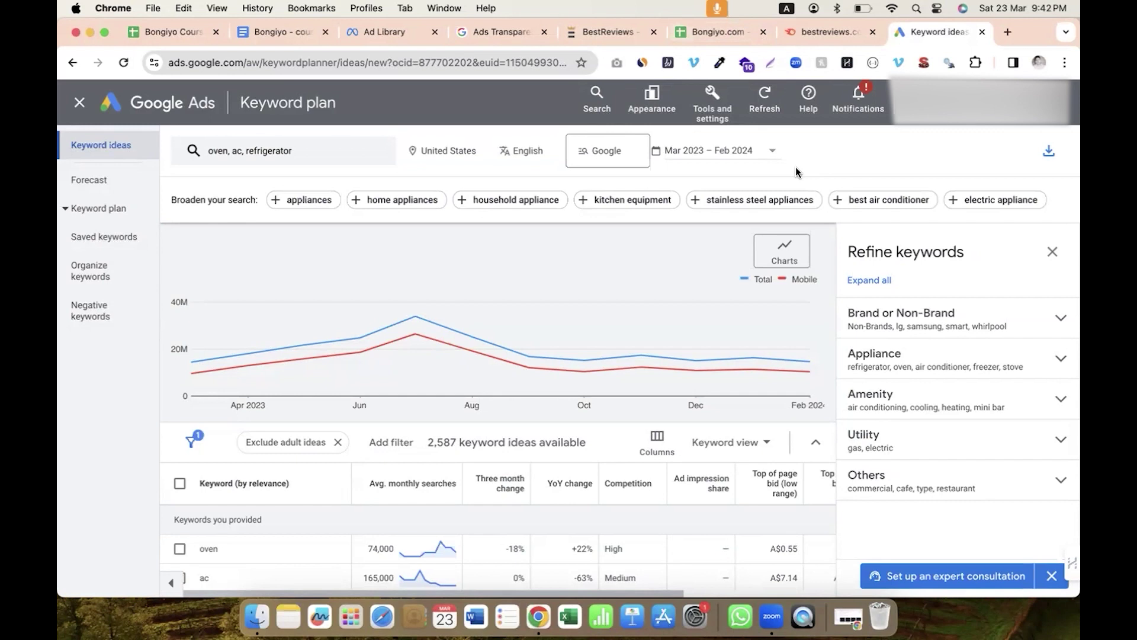
click(1049, 151)
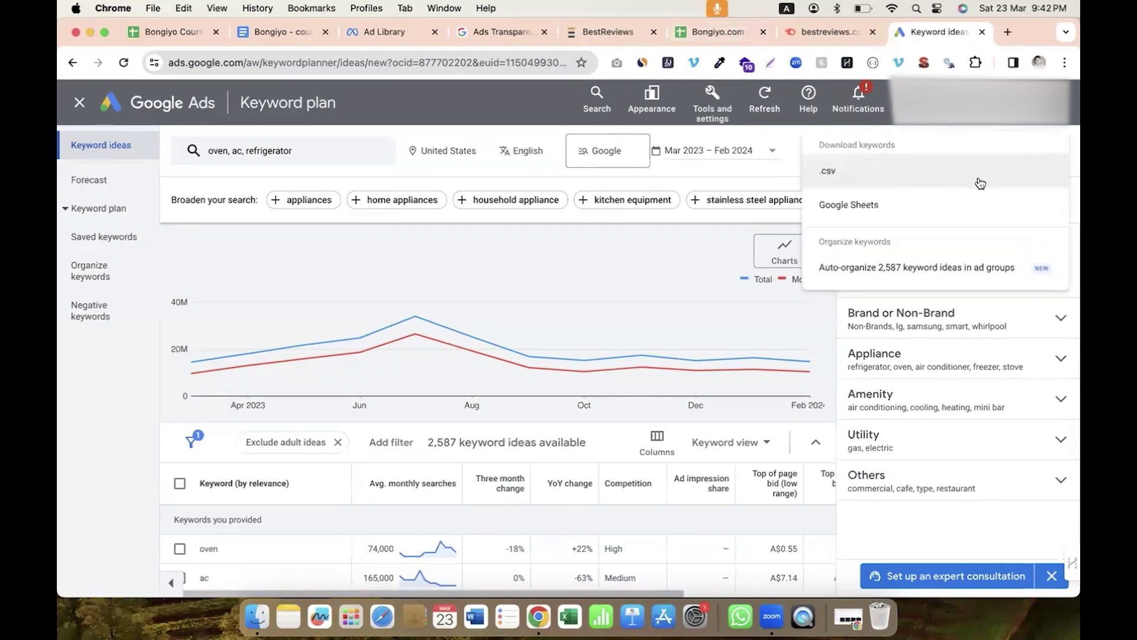
click(797, 166)
Step: Examine the keyword ideas for oven, ac, refrigerator, including average monthly searches, competition and top-of-page bids
scroll(616, 429, down, 1)
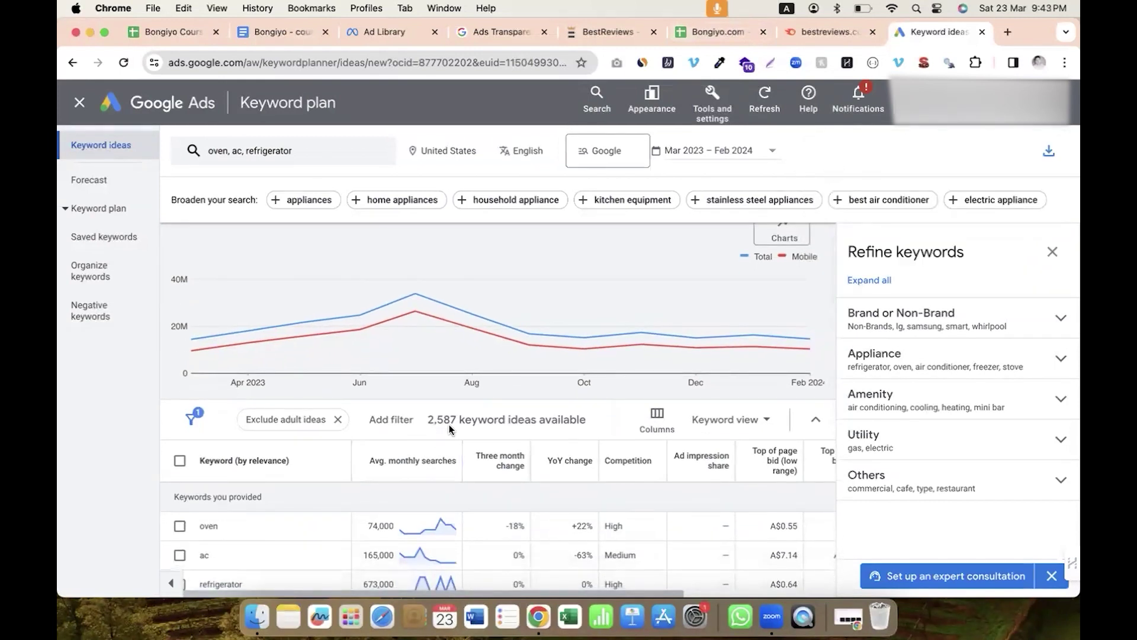
scroll(450, 429, down, 4)
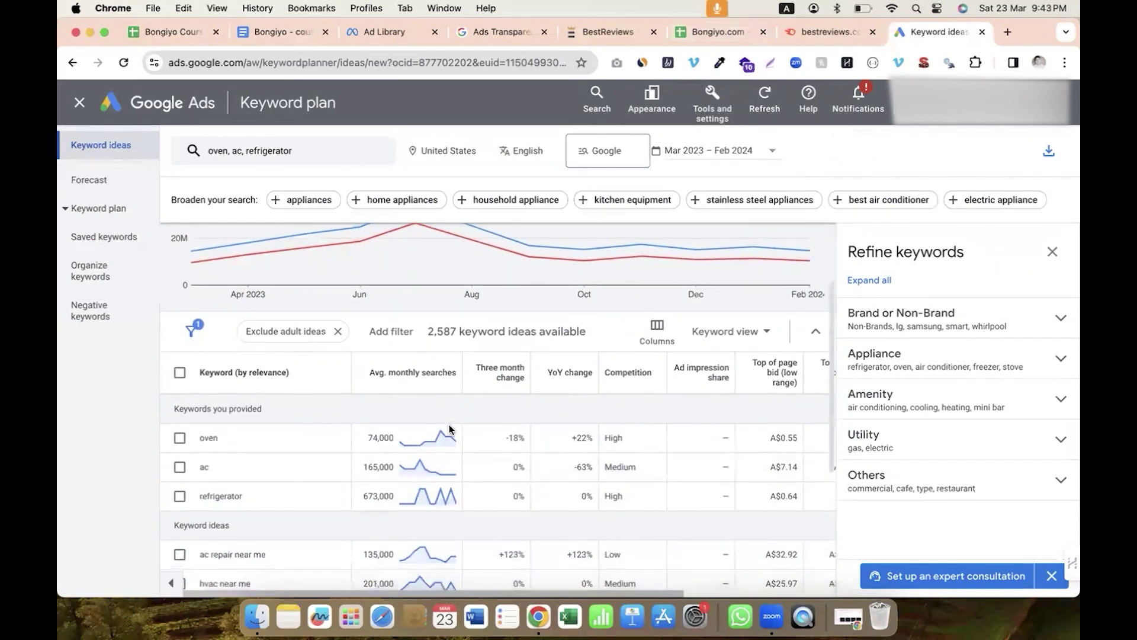
scroll(450, 429, down, 4)
mouse_move(449, 429)
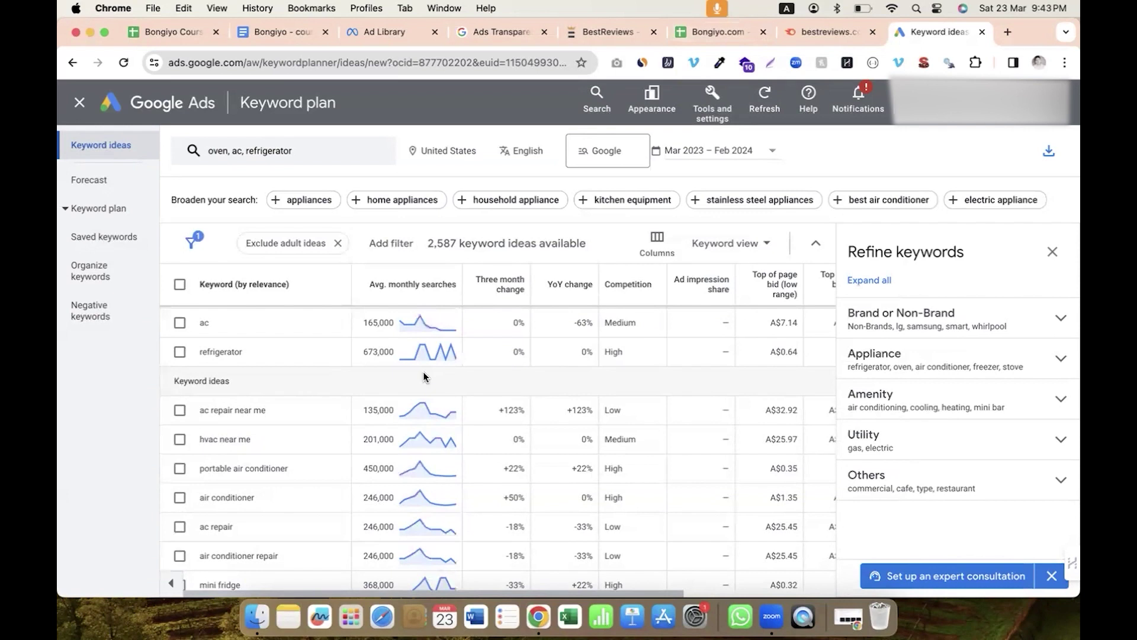
scroll(424, 375, down, 1)
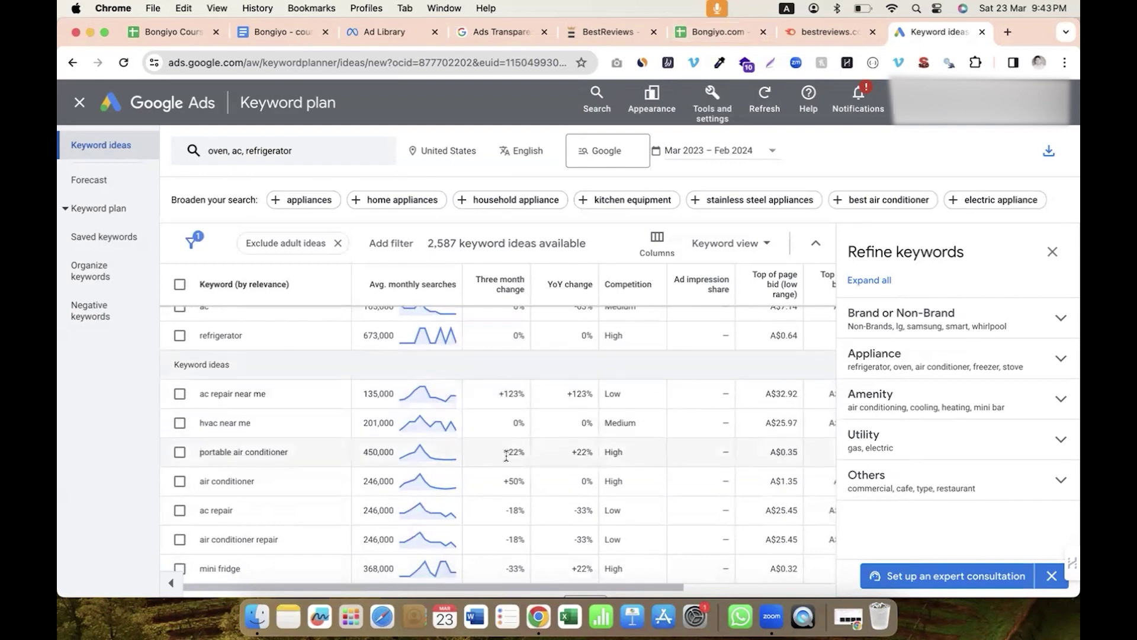
scroll(503, 452, down, 2)
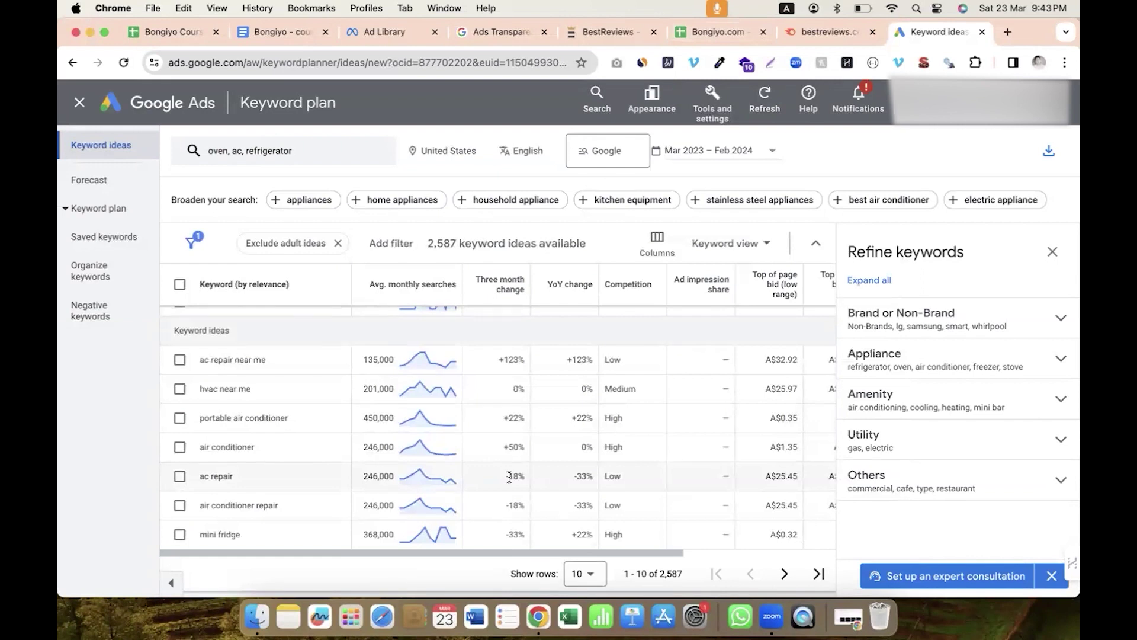
scroll(509, 477, up, 5)
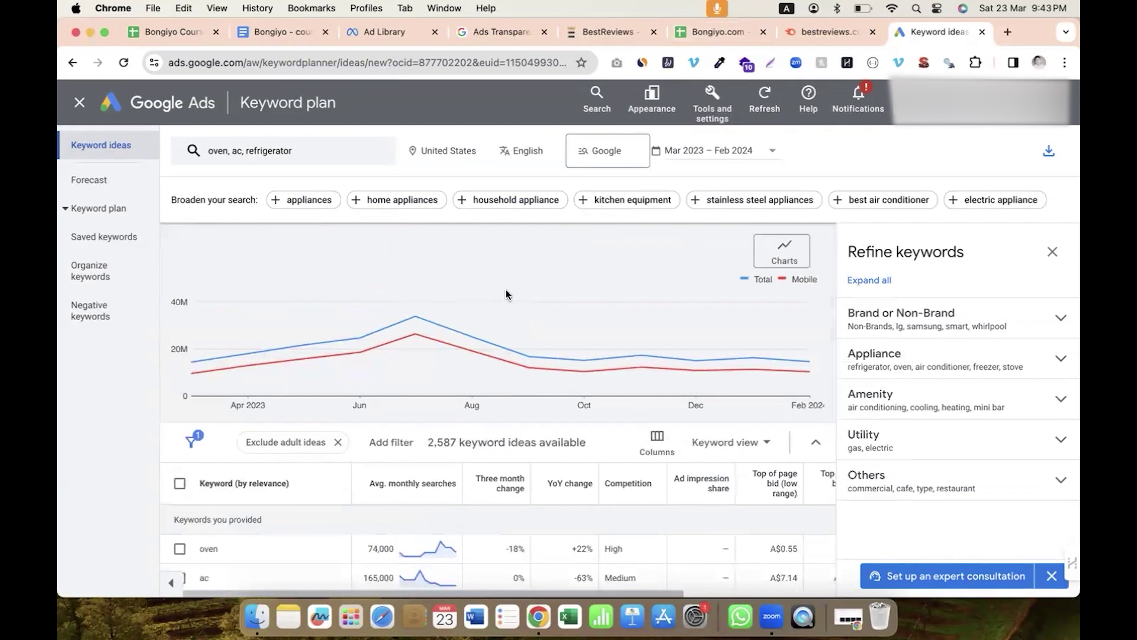
Step: Undo the row clearing on the Keyword Data sheet, return to the Google Ads ROI Model sheet and close the Keyword Planner page
click(716, 32)
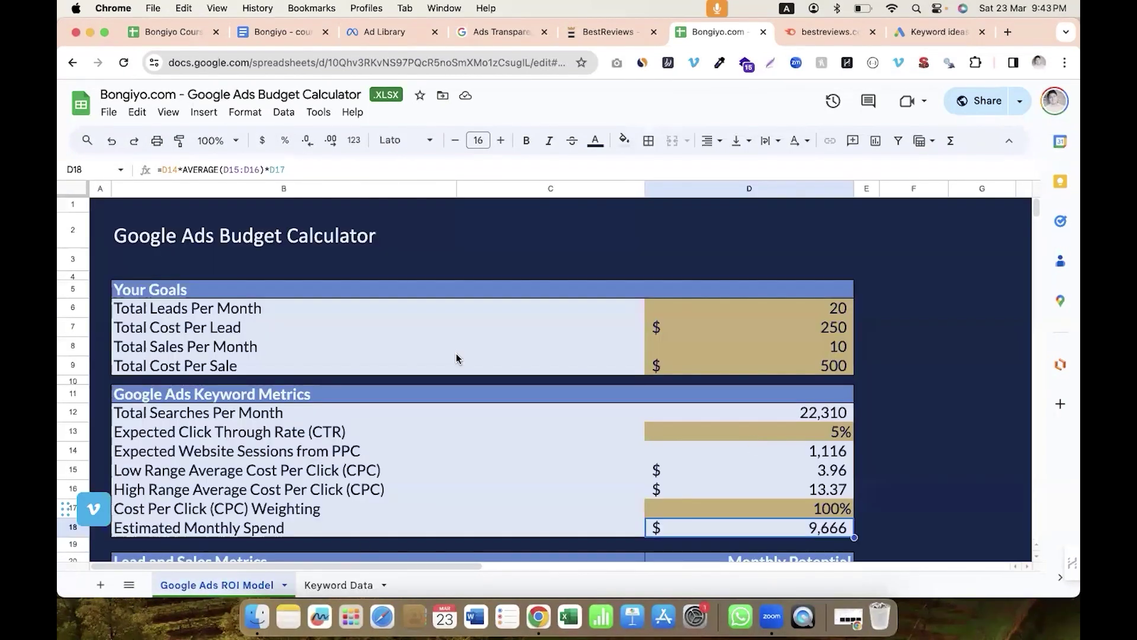
click(332, 586)
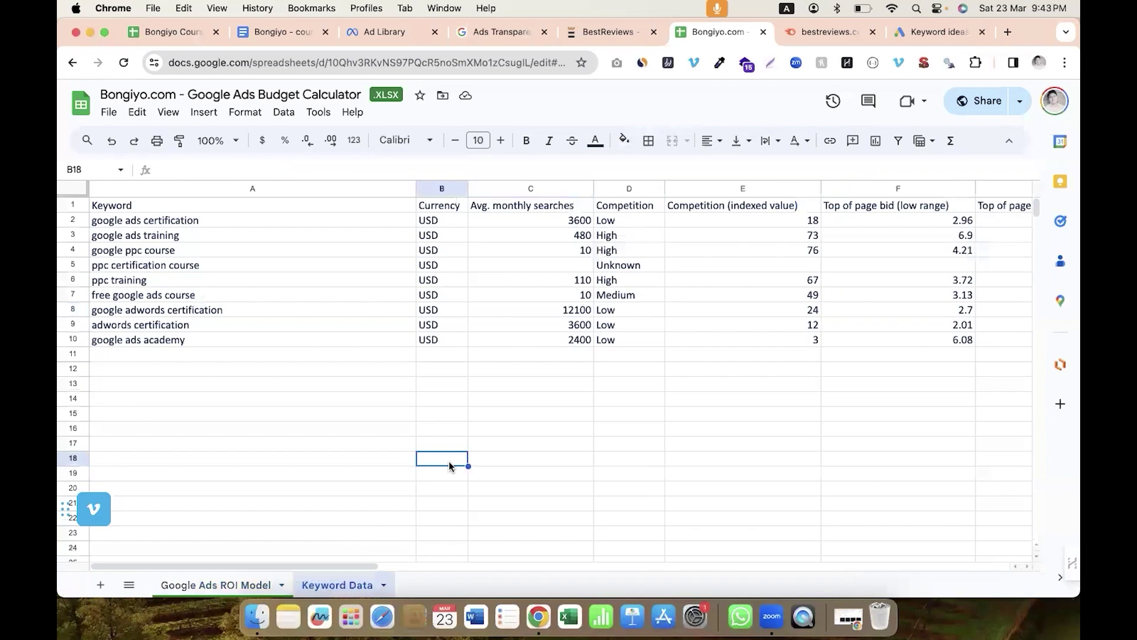
key(cmd+z)
click(325, 445)
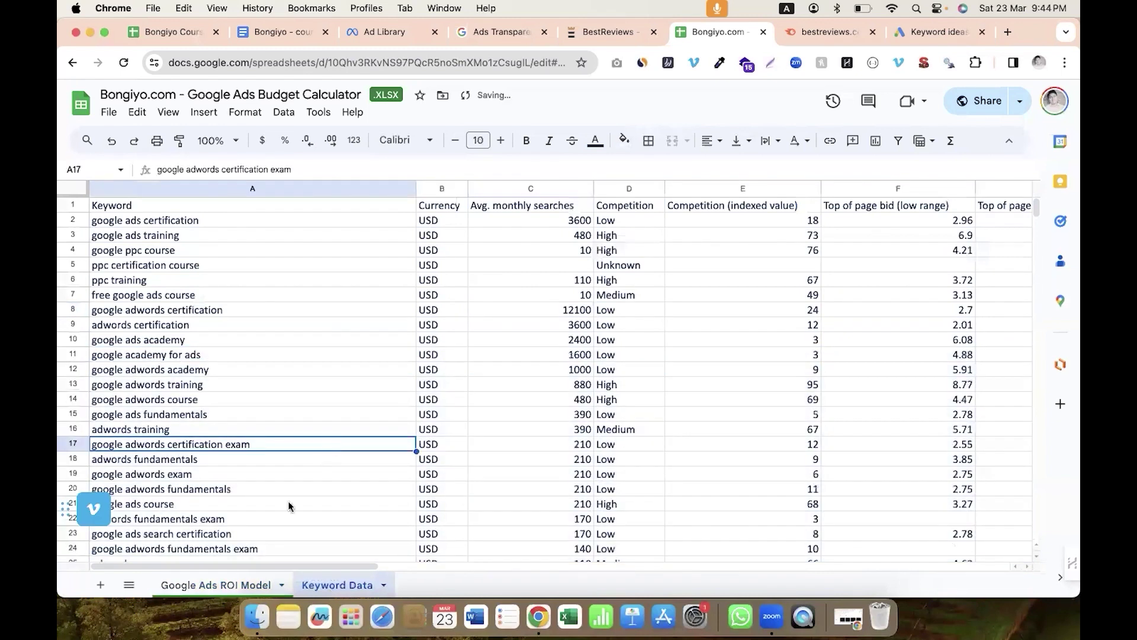
click(231, 585)
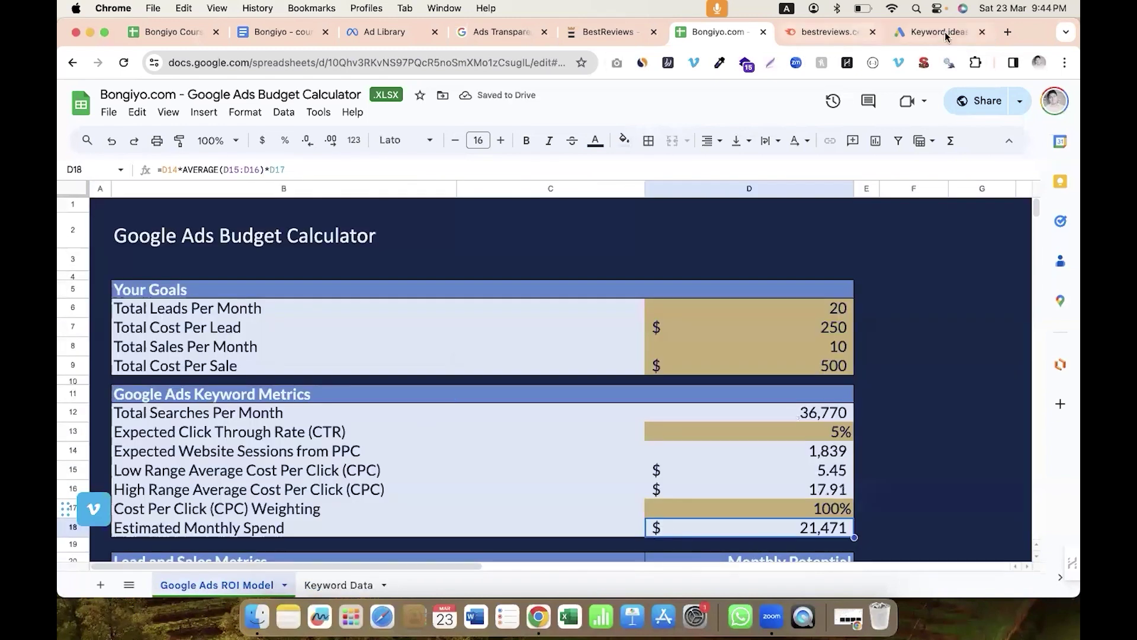
click(981, 32)
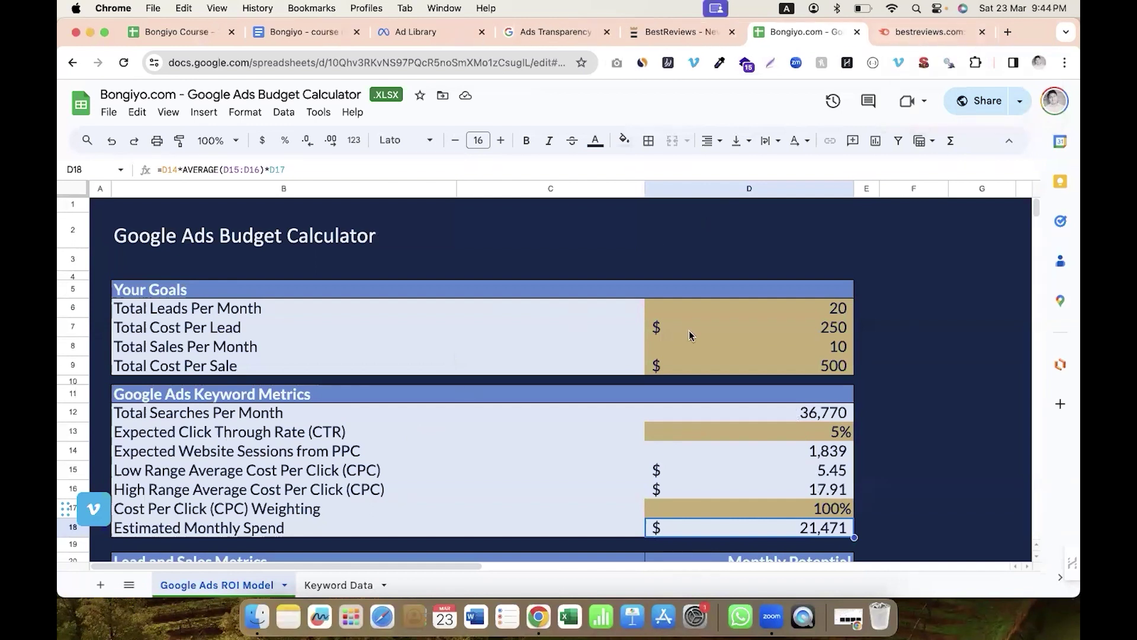
Step: Review the monthly leads, cost per lead, monthly sales and cost per sale goals on the ROI model
click(763, 309)
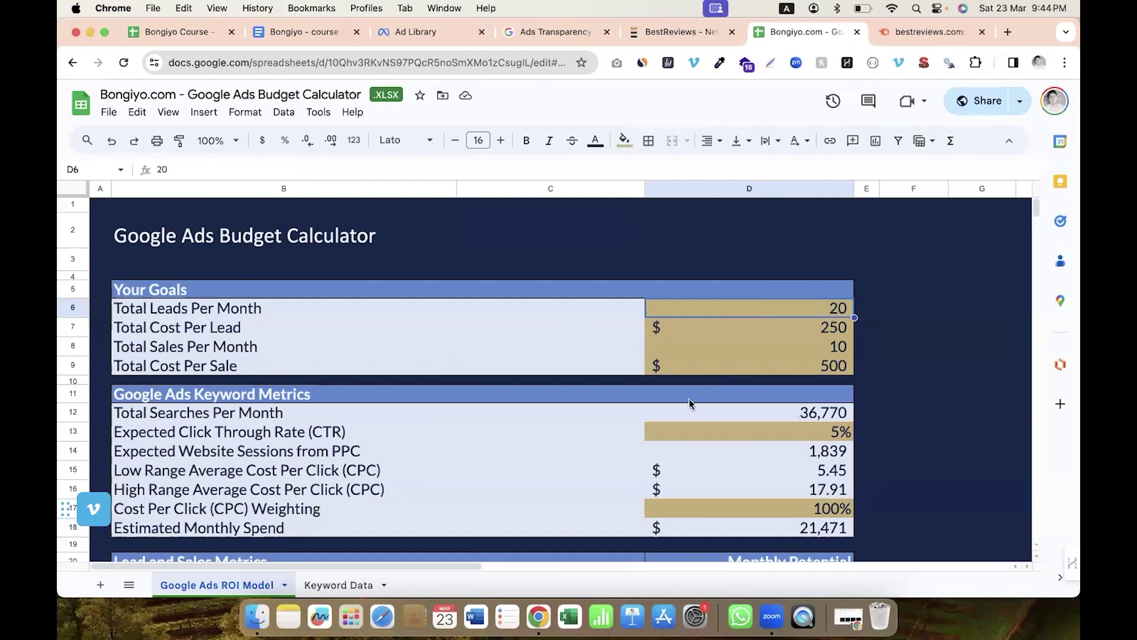
click(257, 307)
click(745, 309)
click(418, 327)
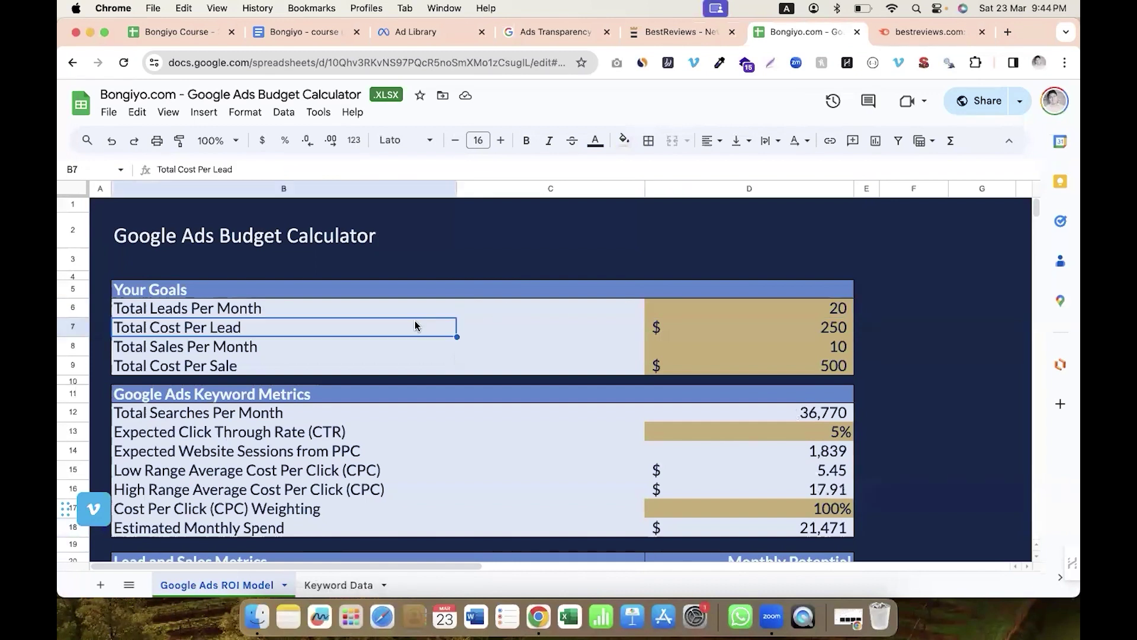
click(728, 330)
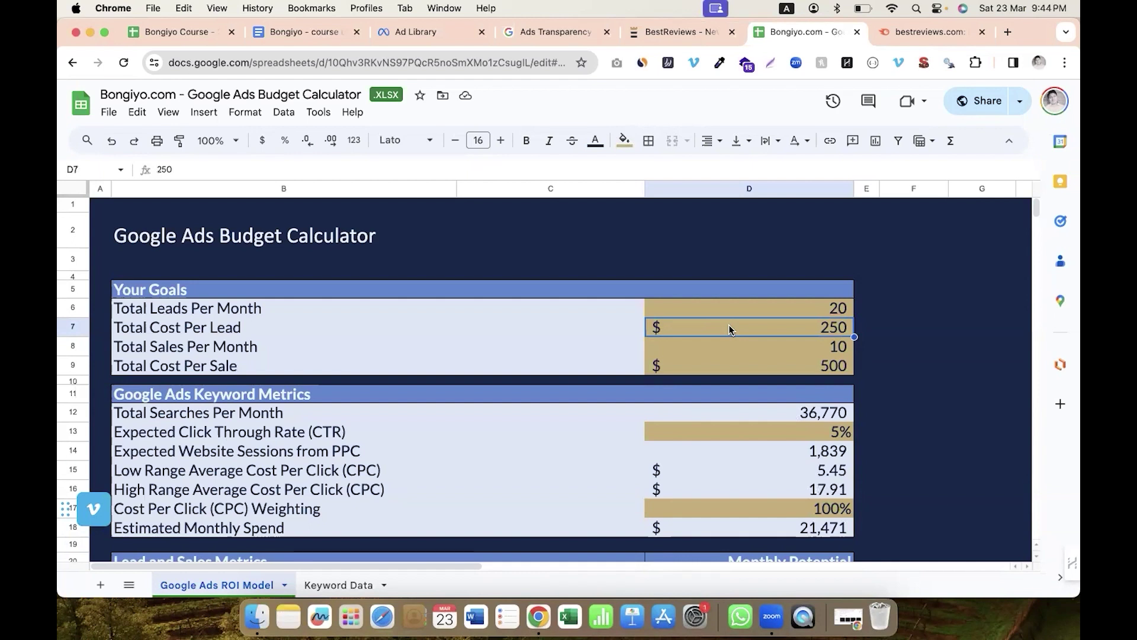
click(363, 347)
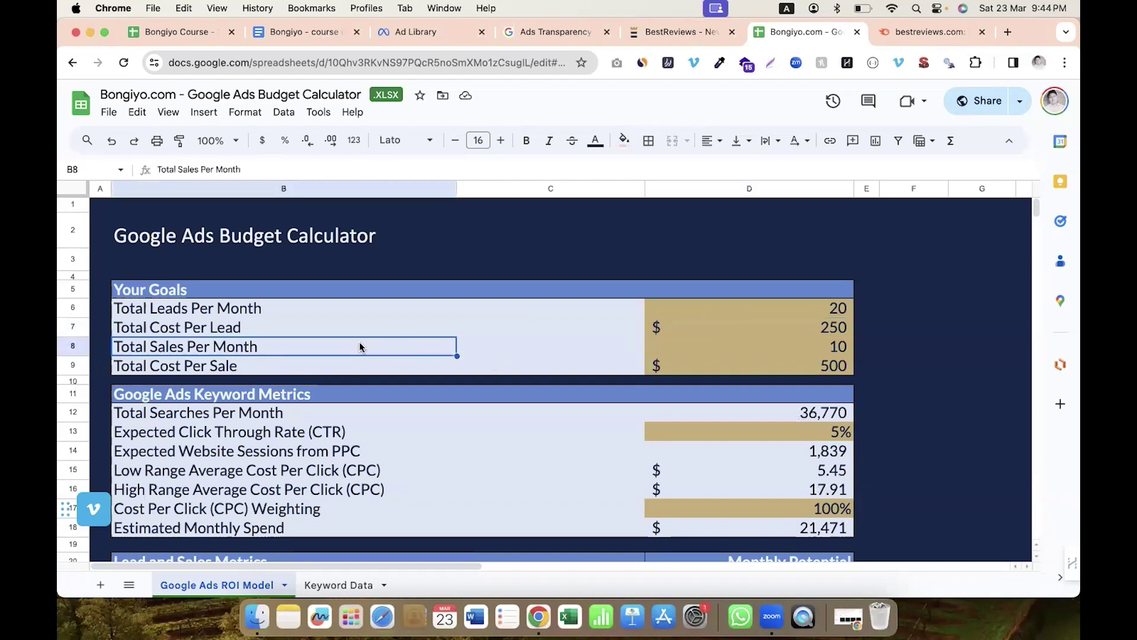
click(747, 348)
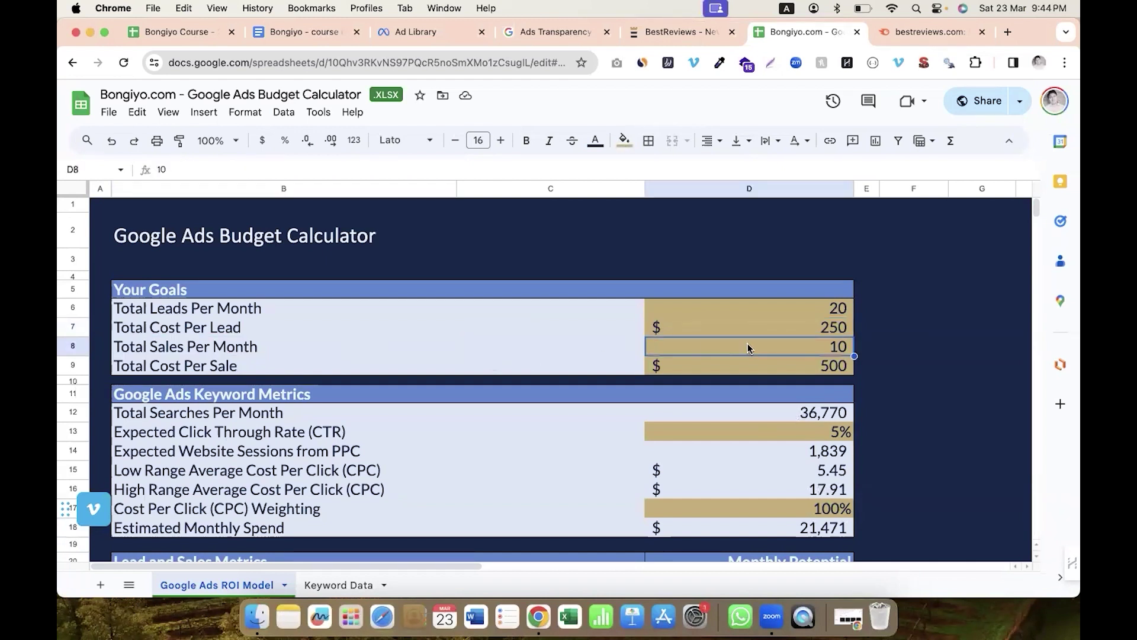
click(433, 365)
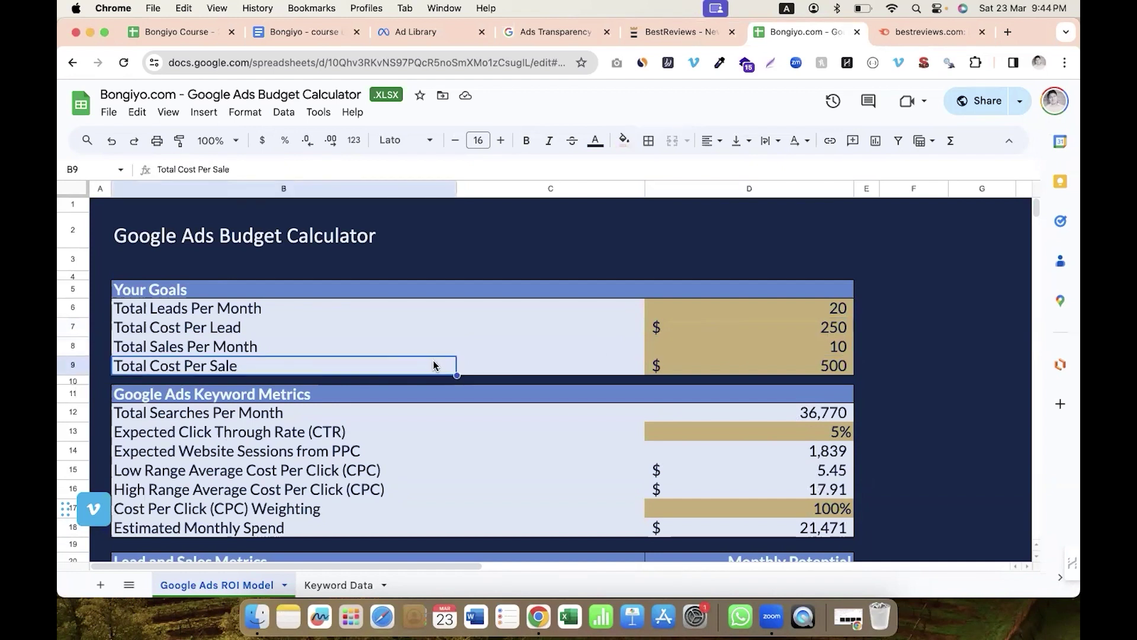
click(699, 364)
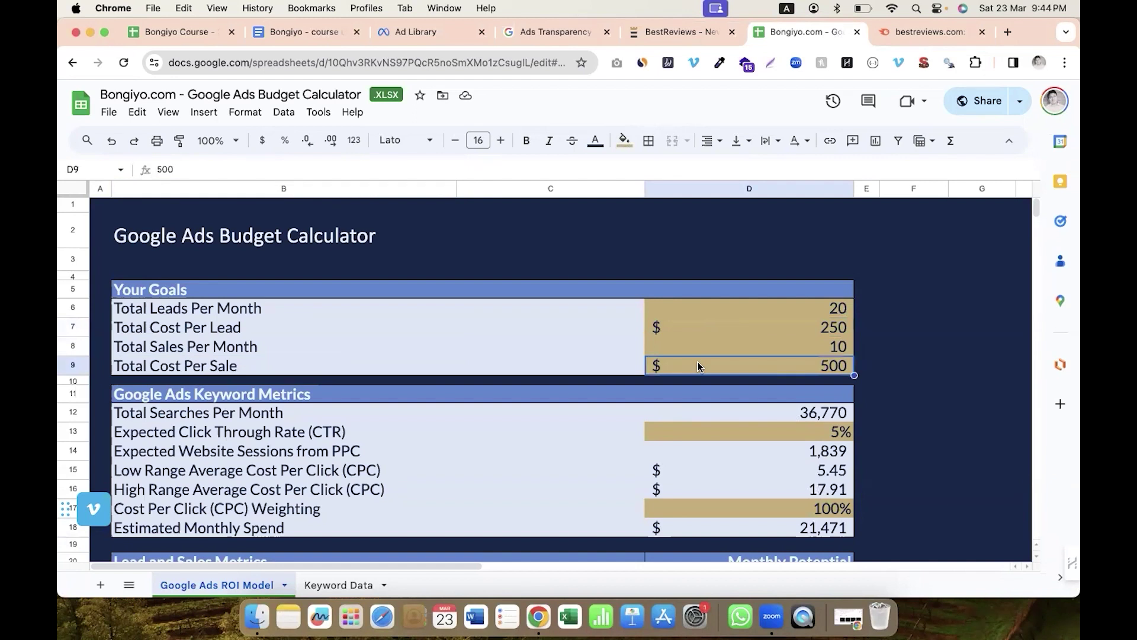
Step: Try a Total Leads Per Month goal of 50 in D6 and undo the change
click(811, 311)
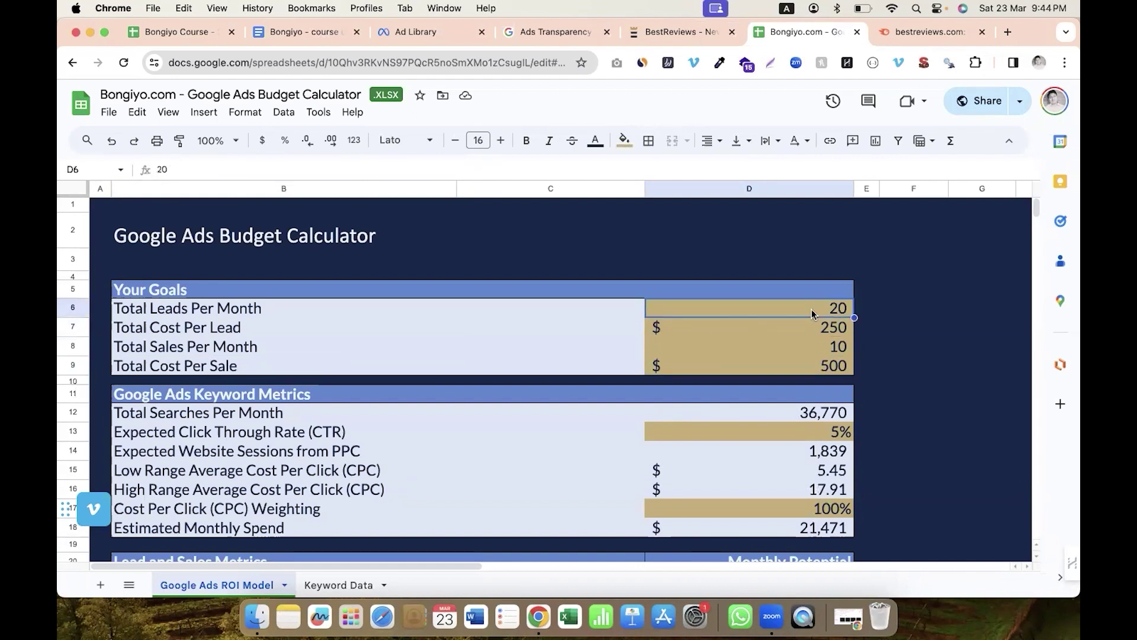
text(50)
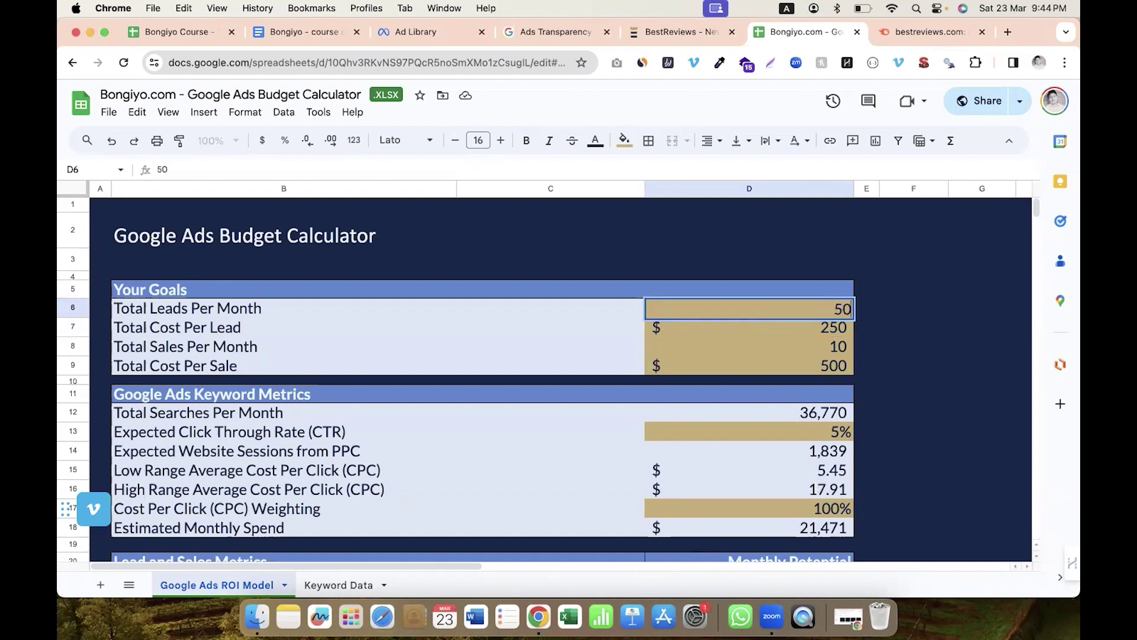
click(590, 334)
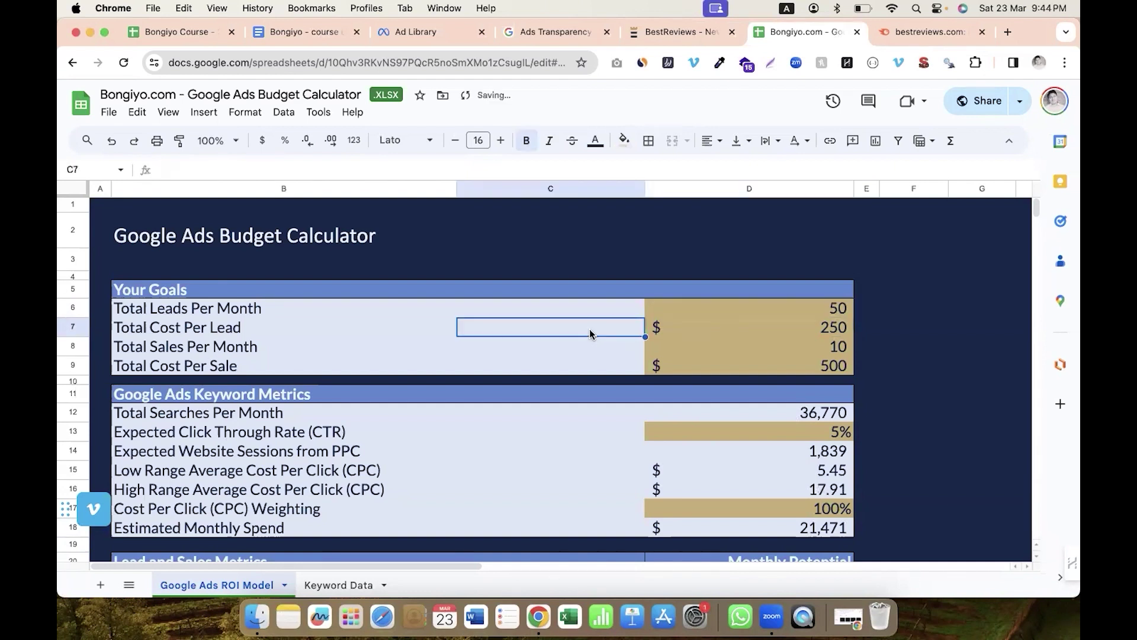
click(740, 328)
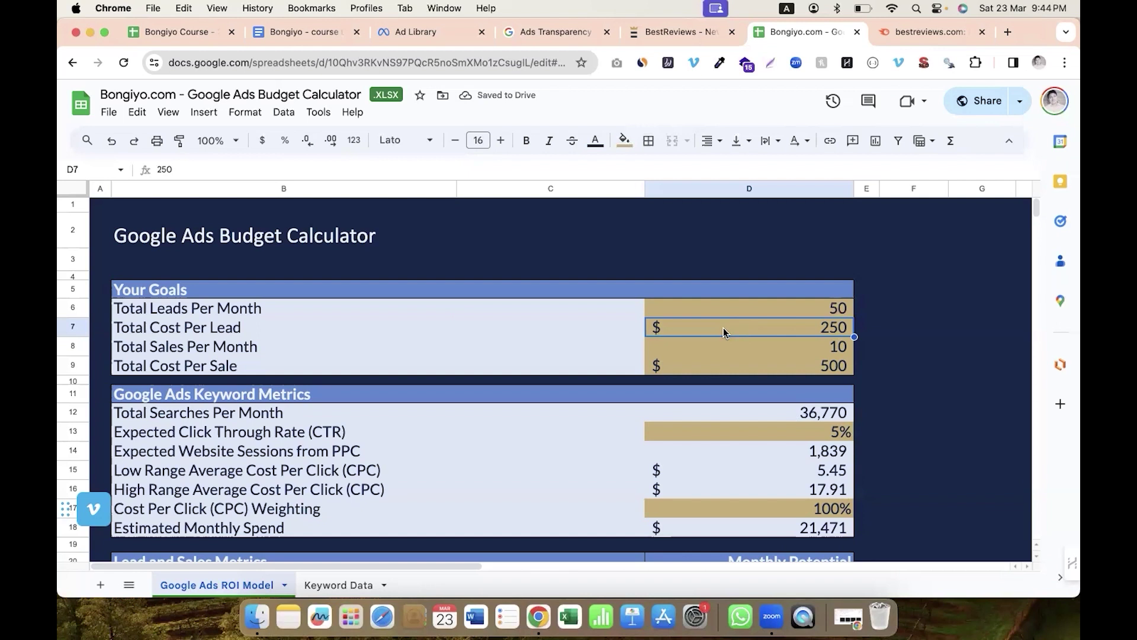
key(super+z)
Step: Check the ROI model's Total Searches Per Month formula against the average monthly searches column on the Keyword Data sheet
click(709, 412)
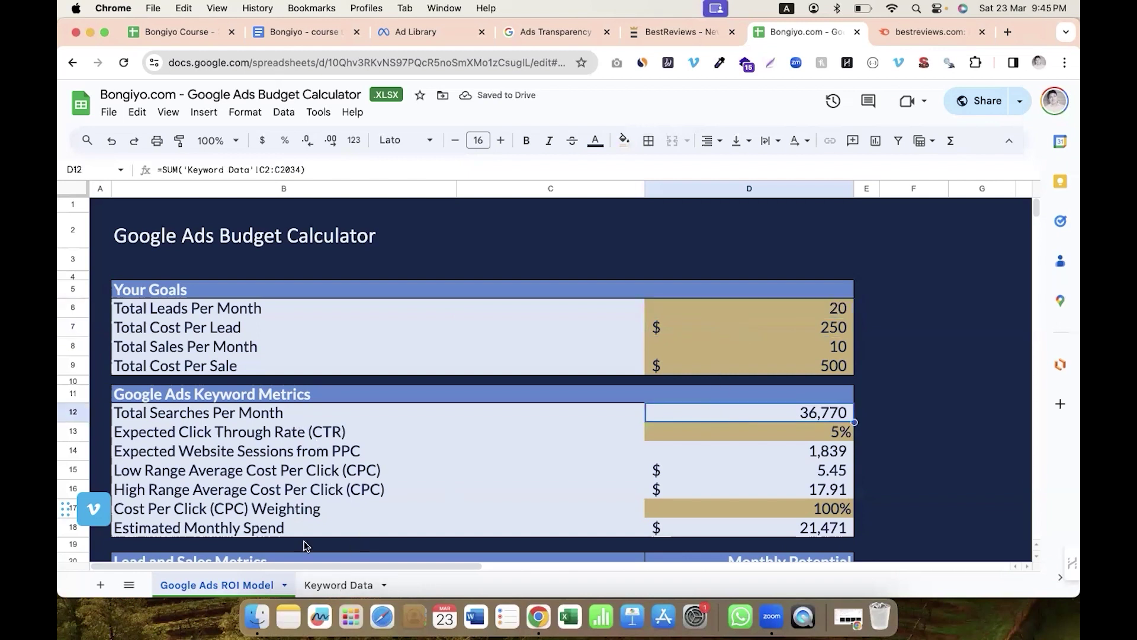
click(320, 583)
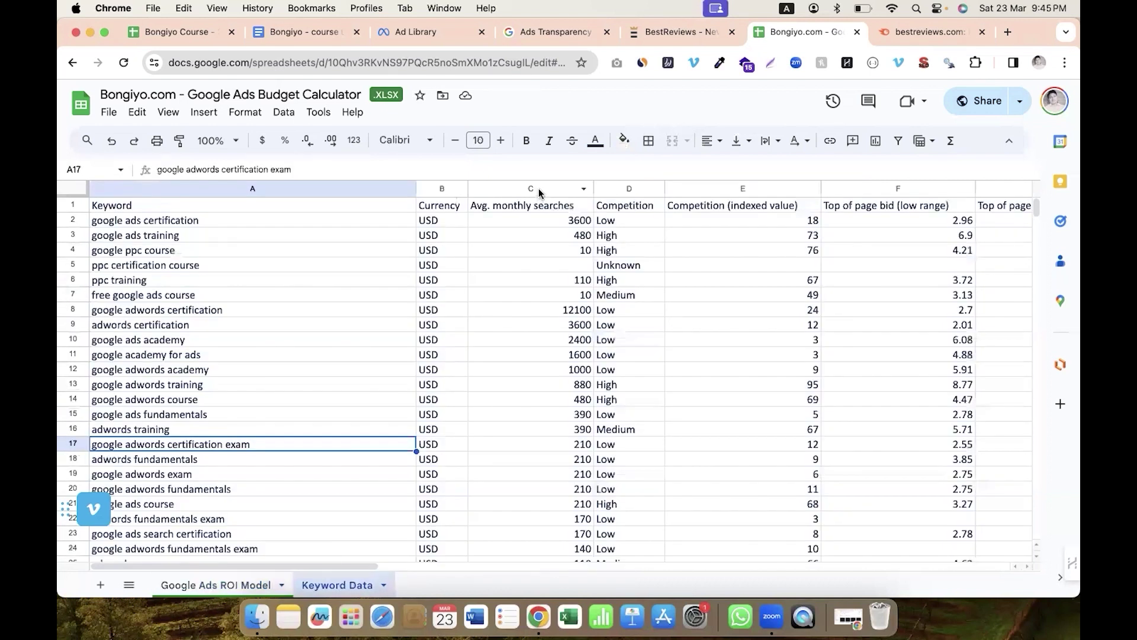
click(536, 190)
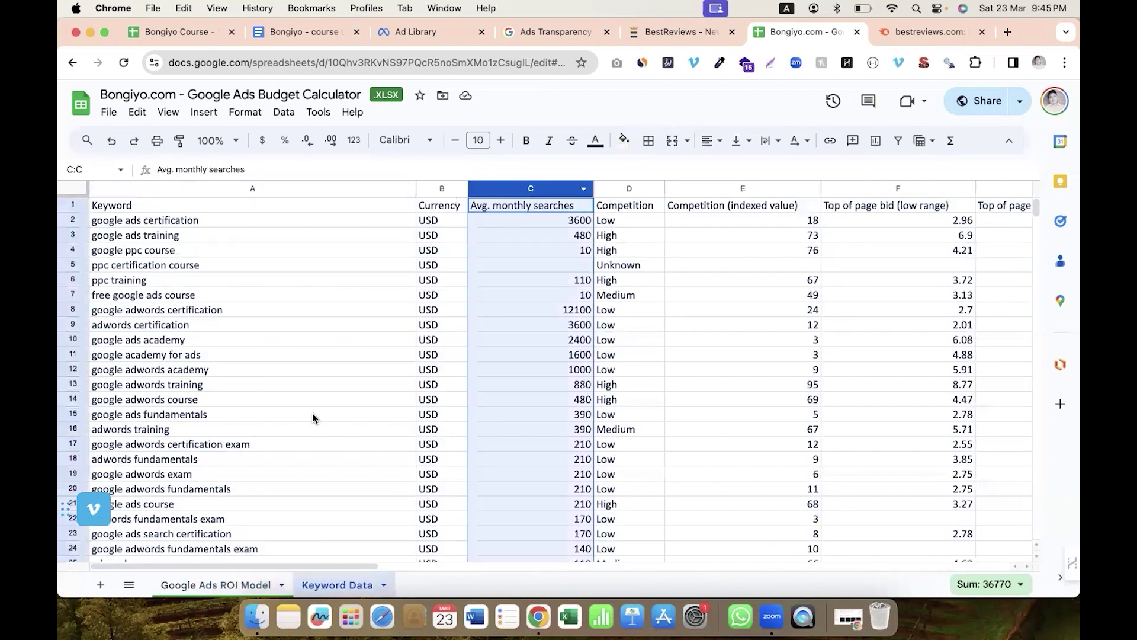
Step: Lower the Expected Click Through Rate (CTR) on the Google Ads ROI Model sheet to about 4%
click(222, 583)
click(732, 433)
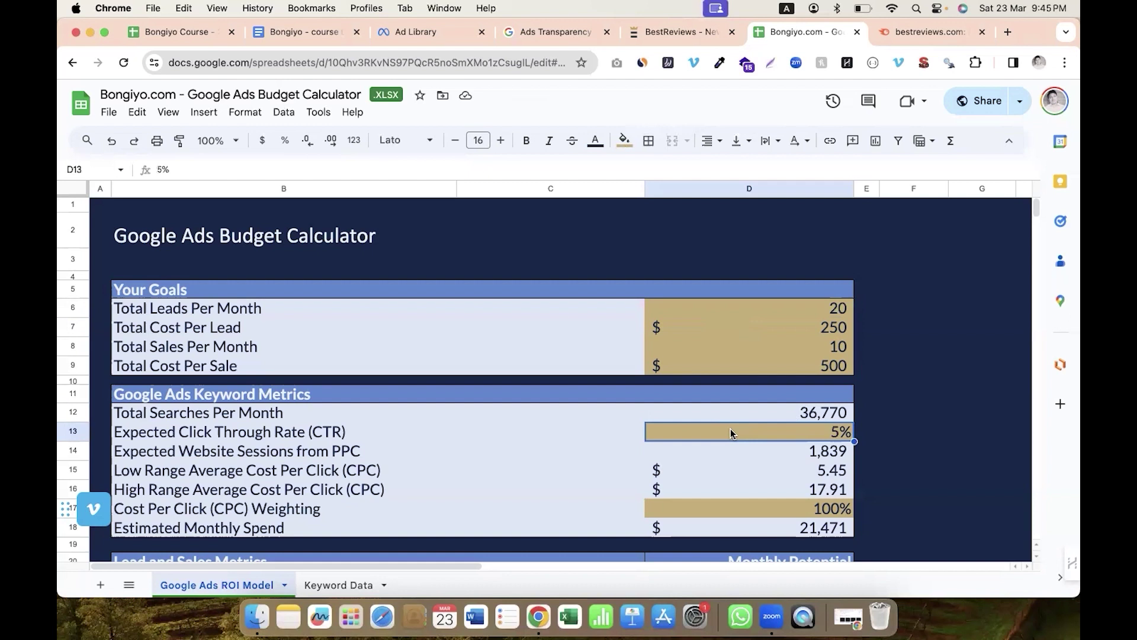
text(3)
key(BackSpace)
text(4)
key(Return)
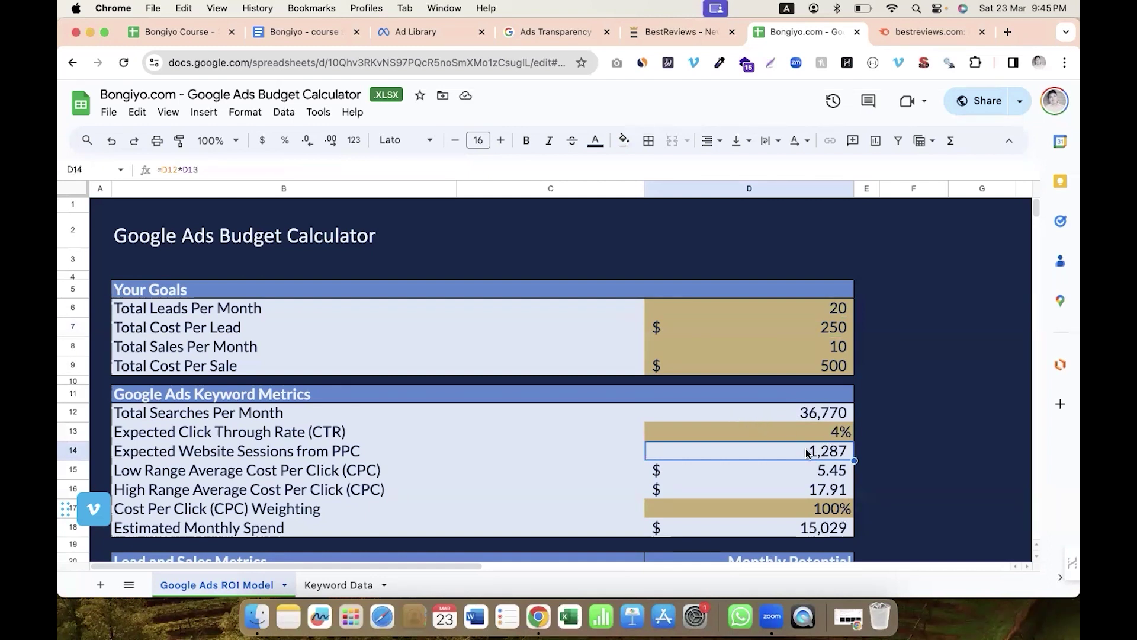
Step: Examine the low-range CPC, expected website sessions, estimated monthly spend and the lead and sales metrics on the ROI model
click(798, 481)
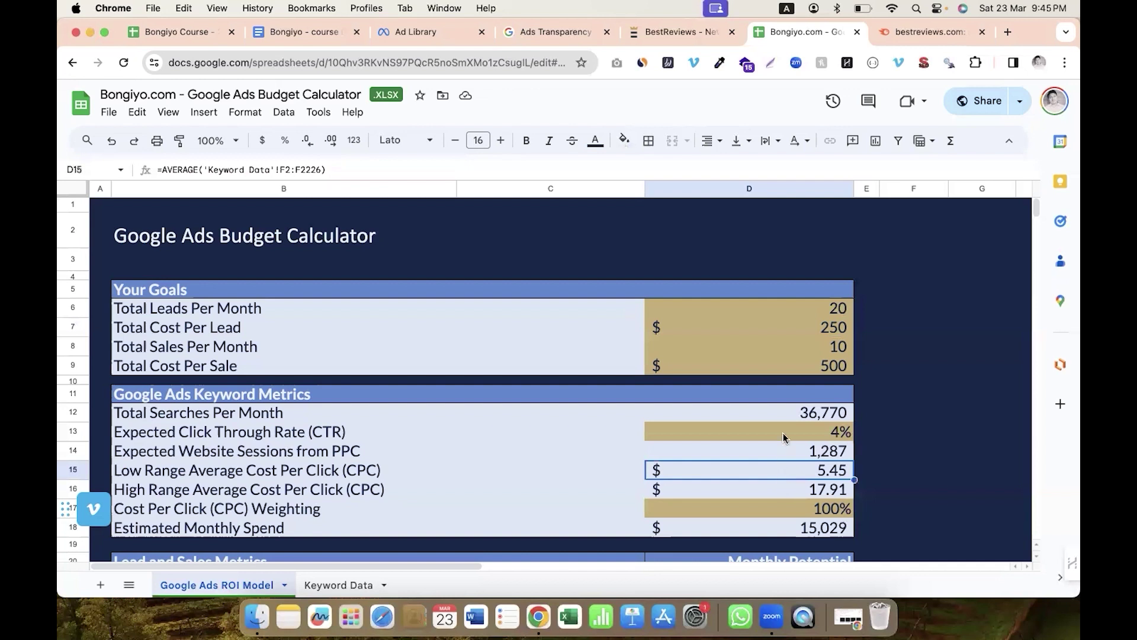
click(798, 452)
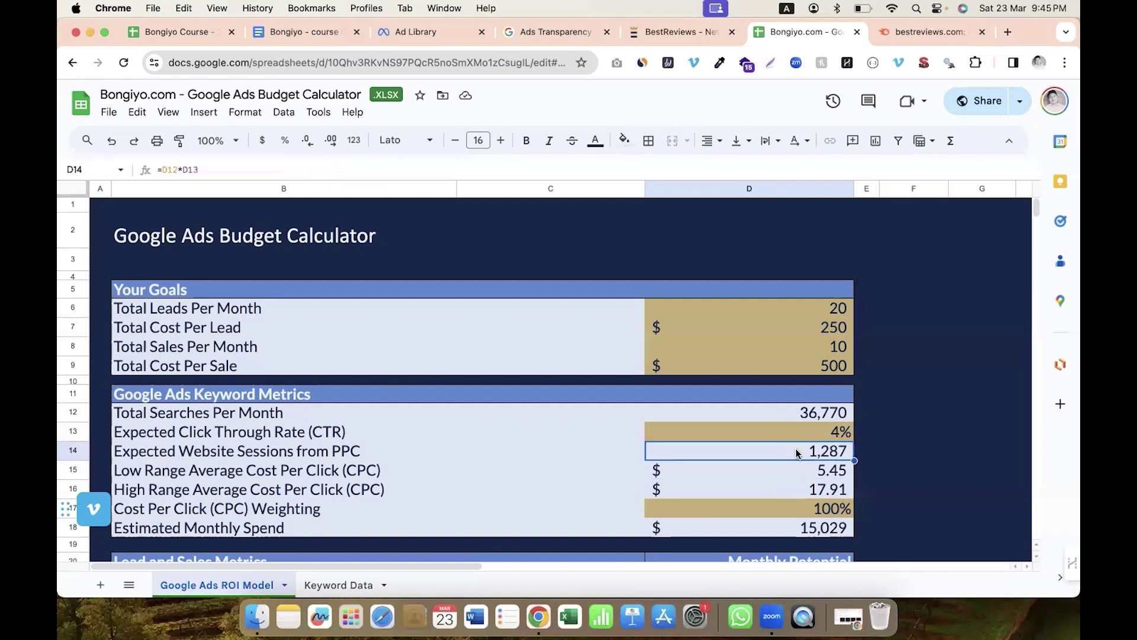
click(779, 531)
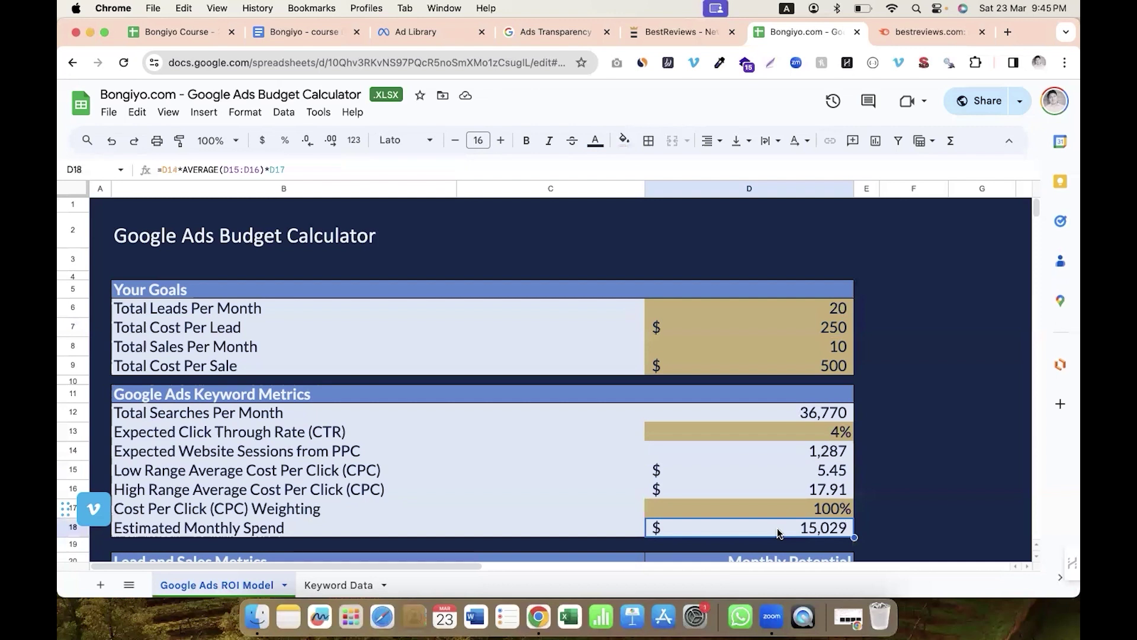
scroll(778, 531, down, 5)
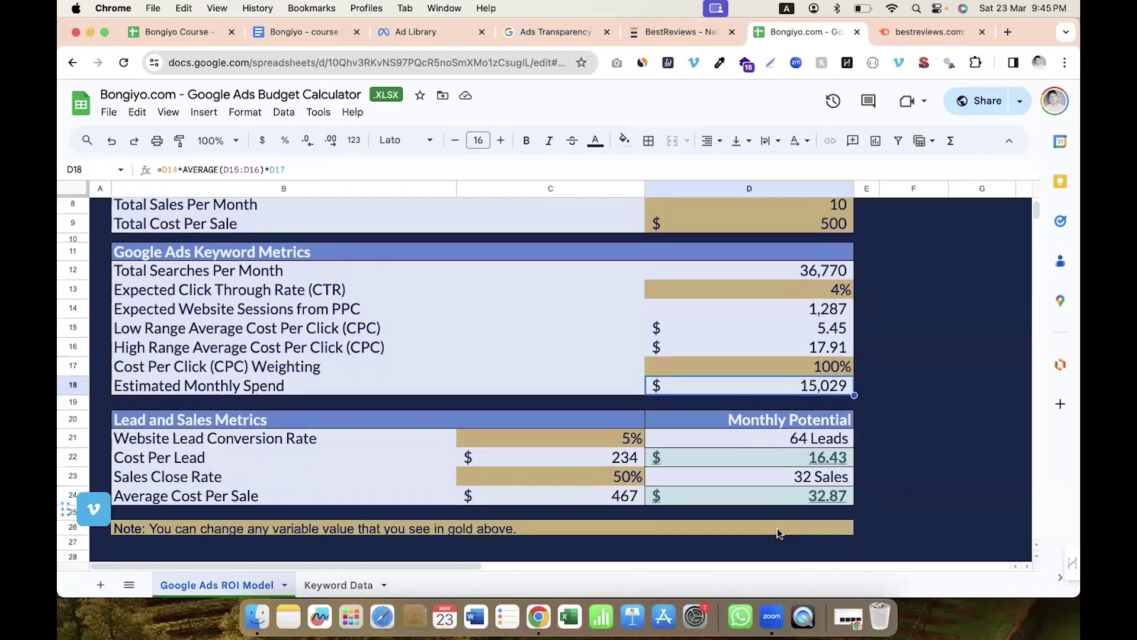
Step: Check how the click-through rate, expected PPC sessions and Website Lead Conversion Rate feed the monthly potential leads formula in D21
click(541, 429)
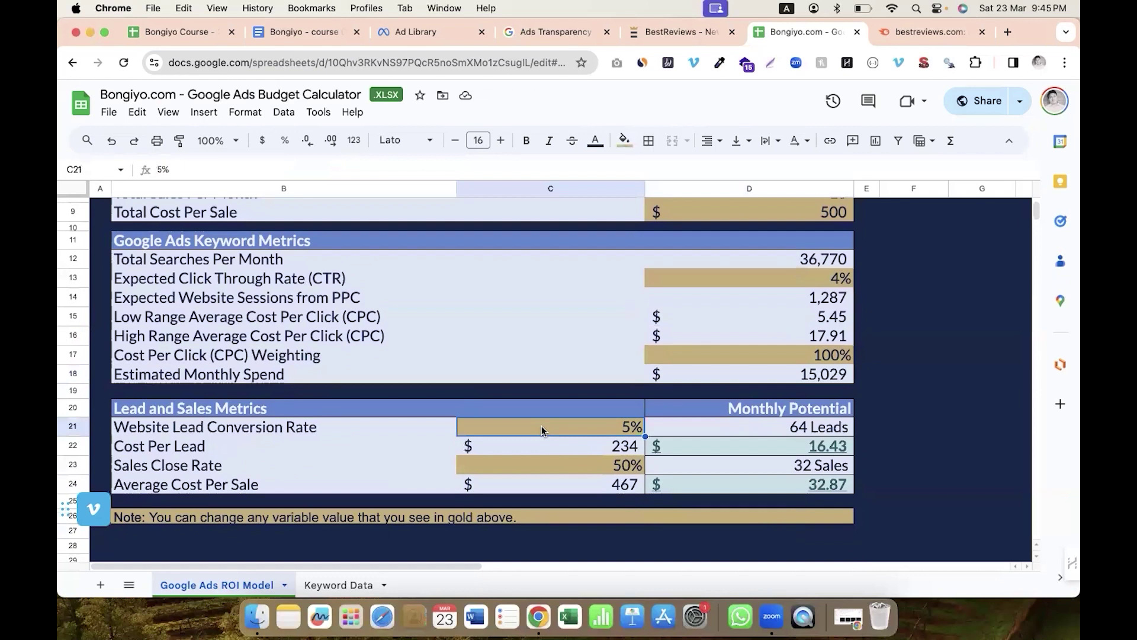
scroll(541, 429, up, 3)
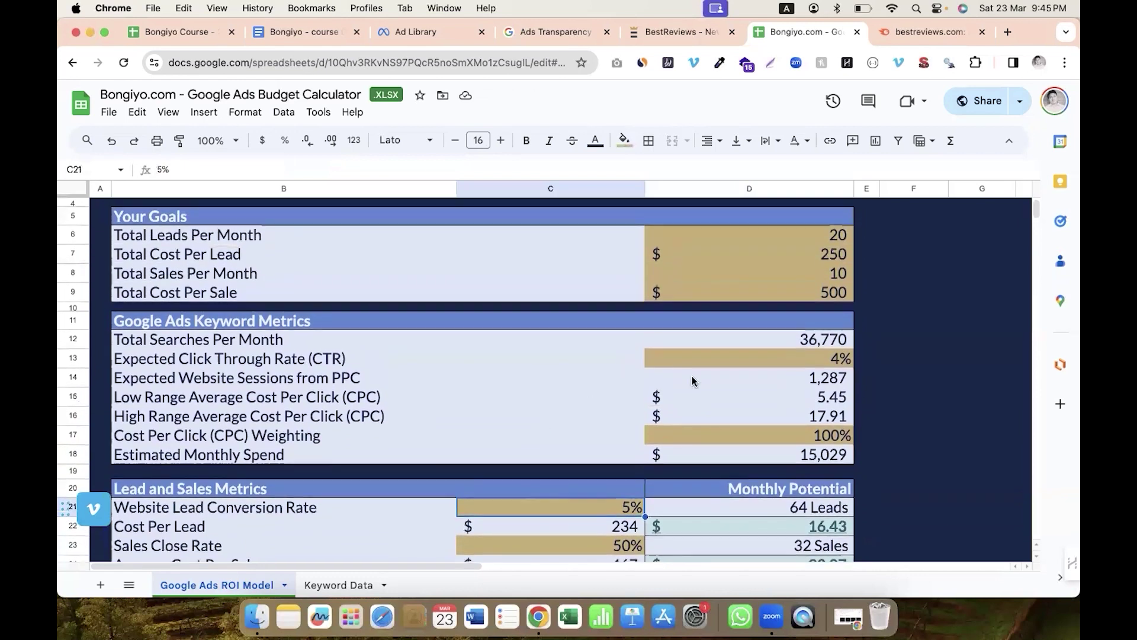
scroll(692, 375, down, 2)
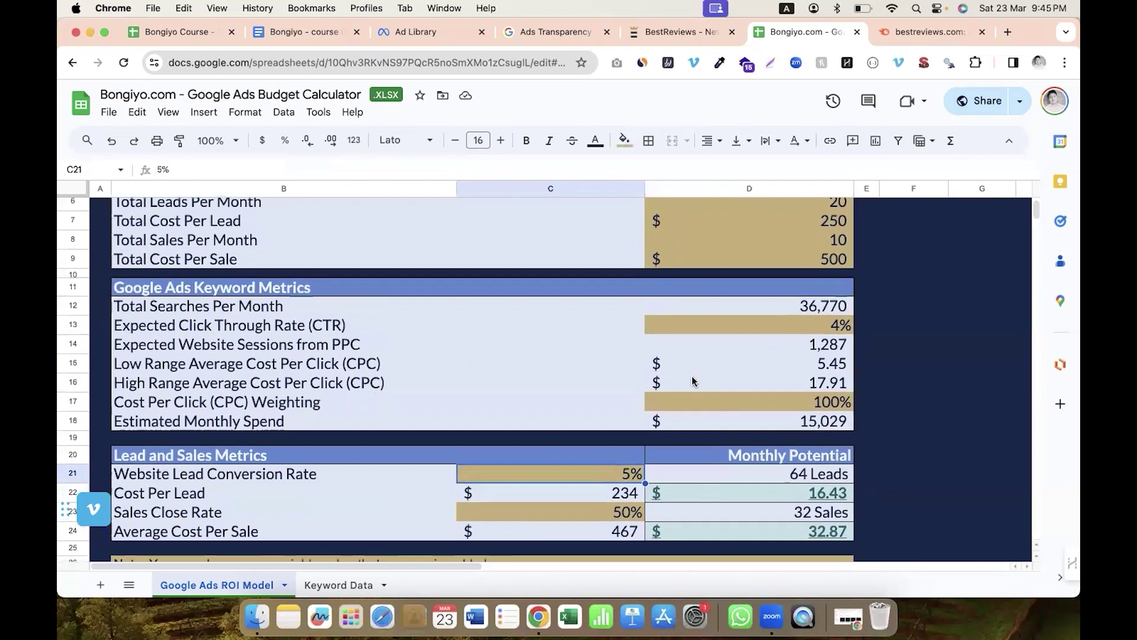
click(797, 293)
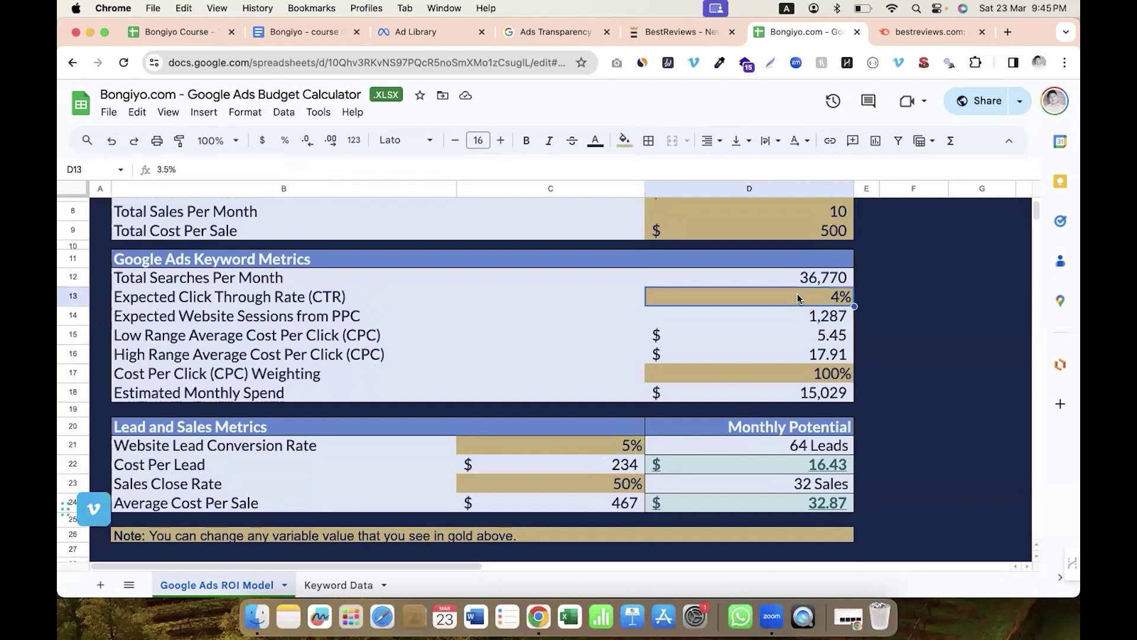
click(781, 321)
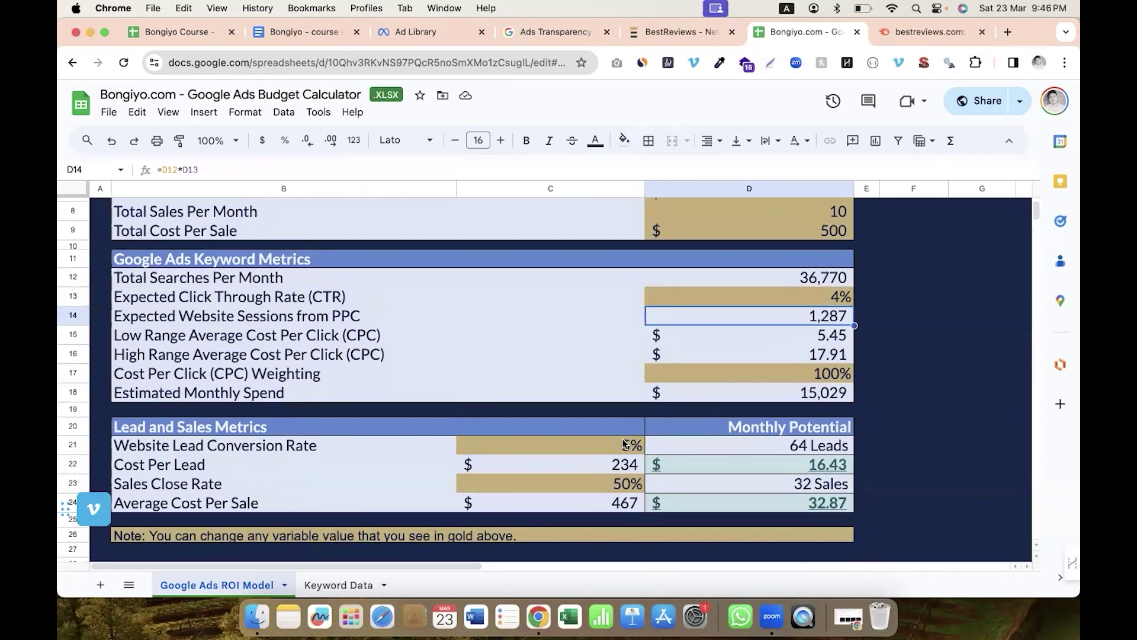
click(705, 452)
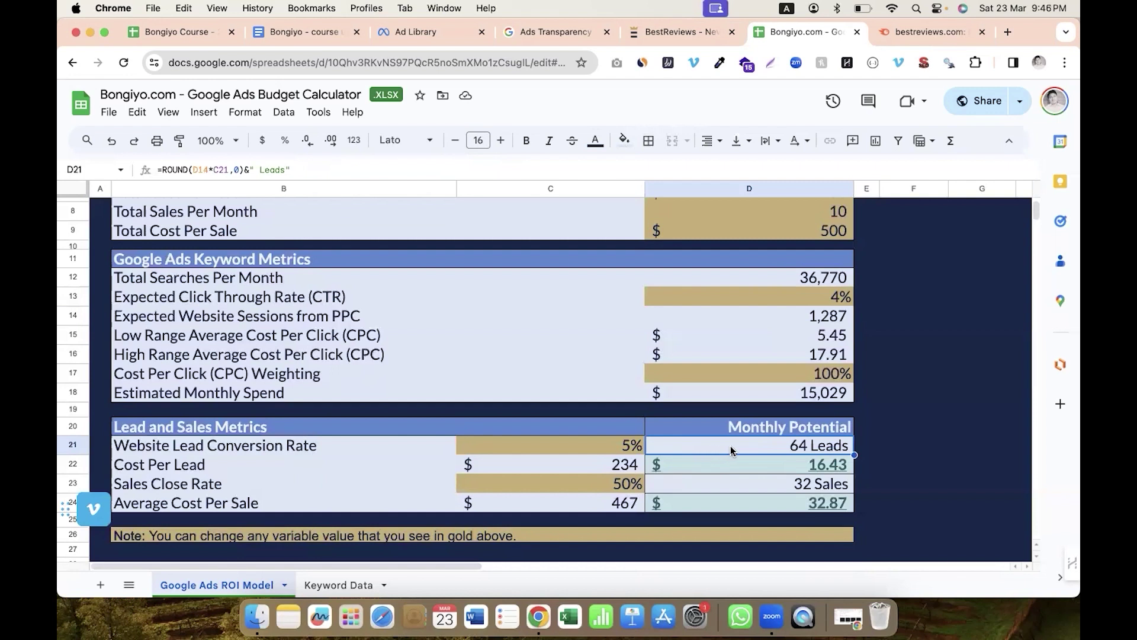
click(780, 394)
click(756, 450)
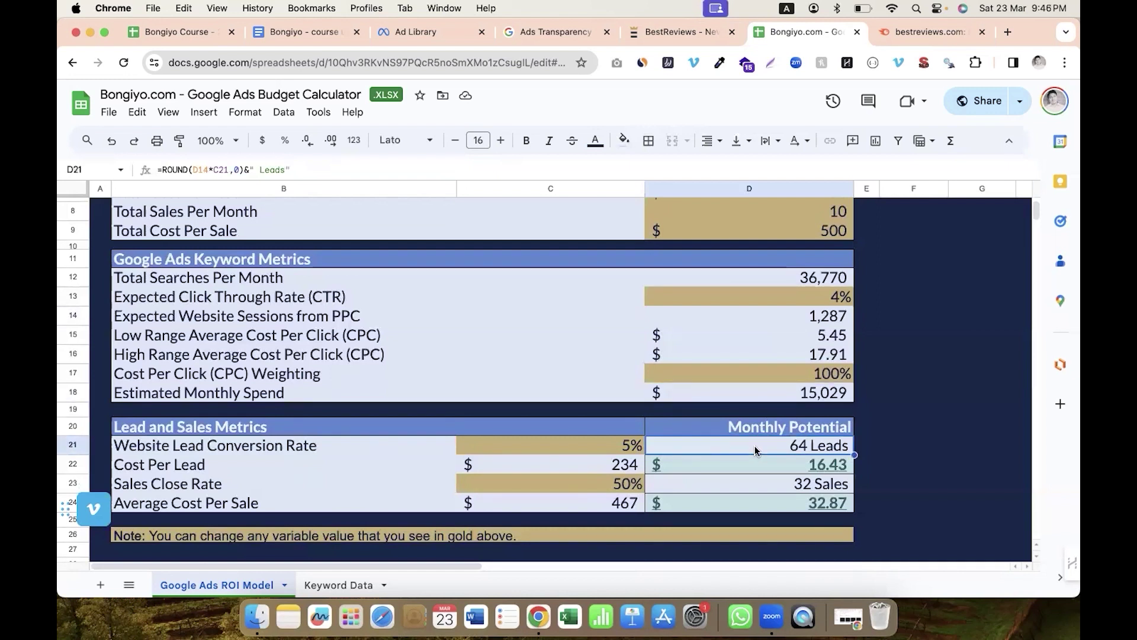
Step: Examine the Cost Per Lead, Sales Close Rate and monthly potential sales cells against the Estimated Monthly Spend in D18
click(613, 468)
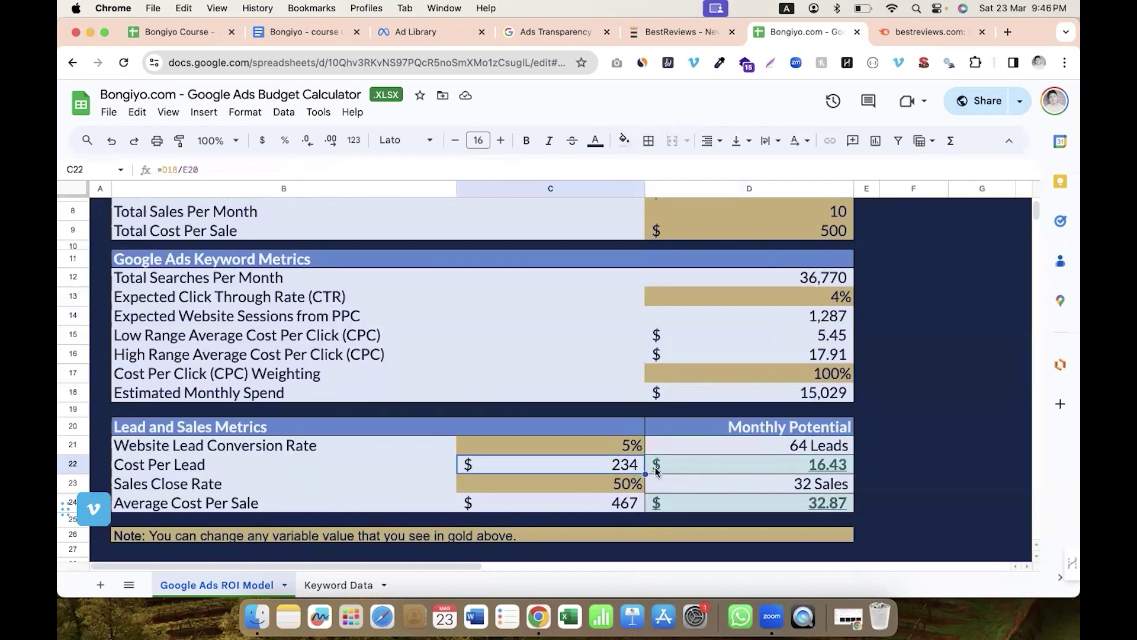
click(571, 486)
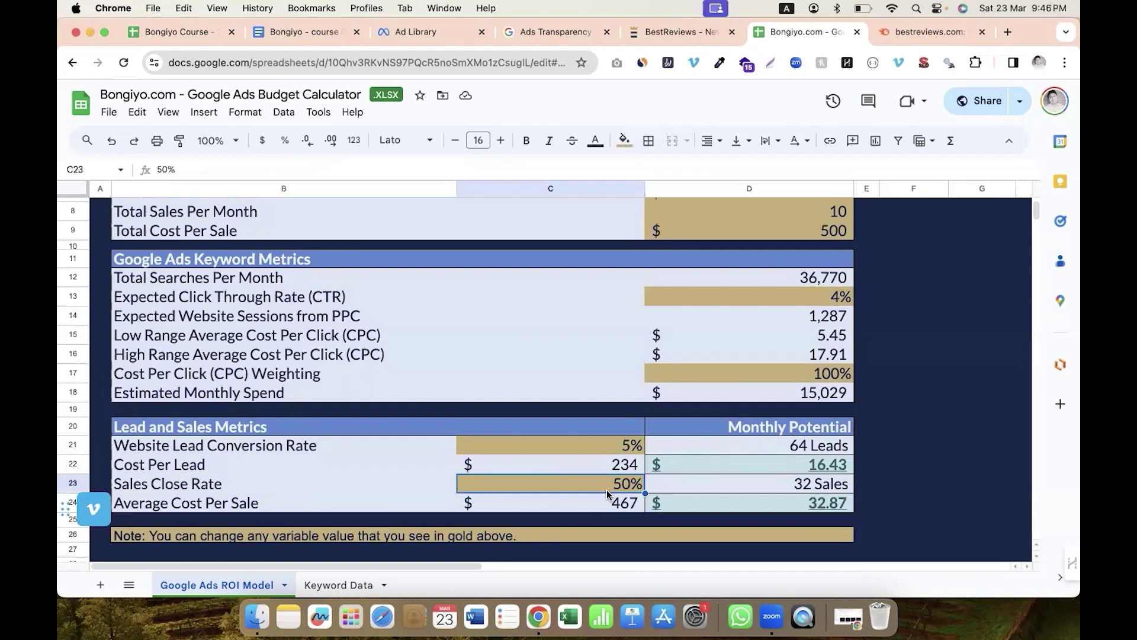
click(753, 489)
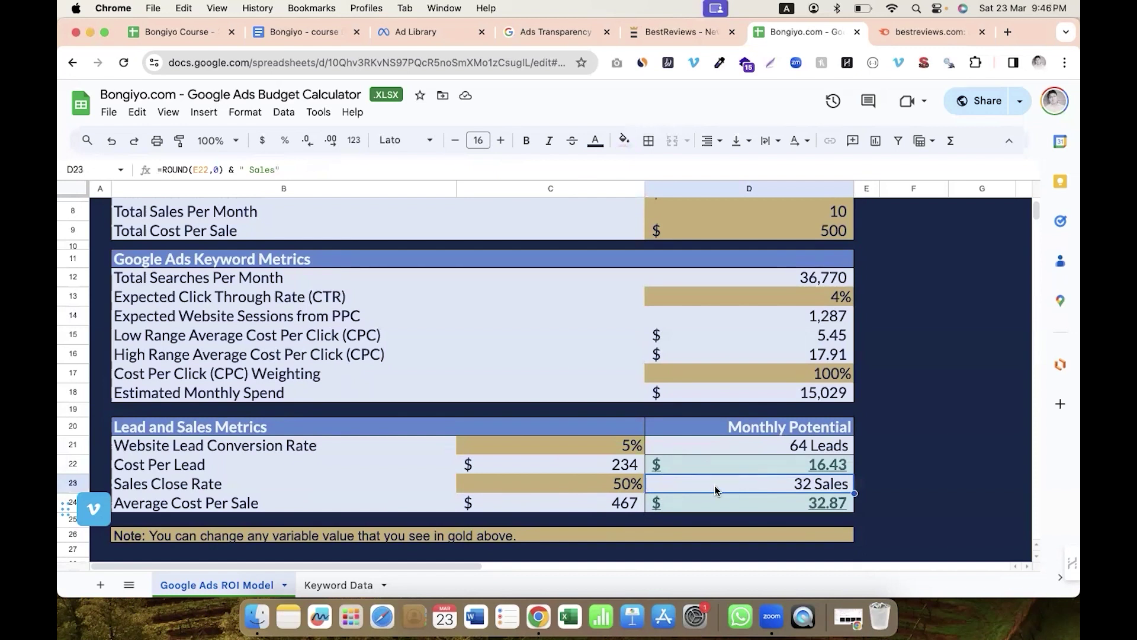
scroll(728, 471, up, 1)
click(733, 412)
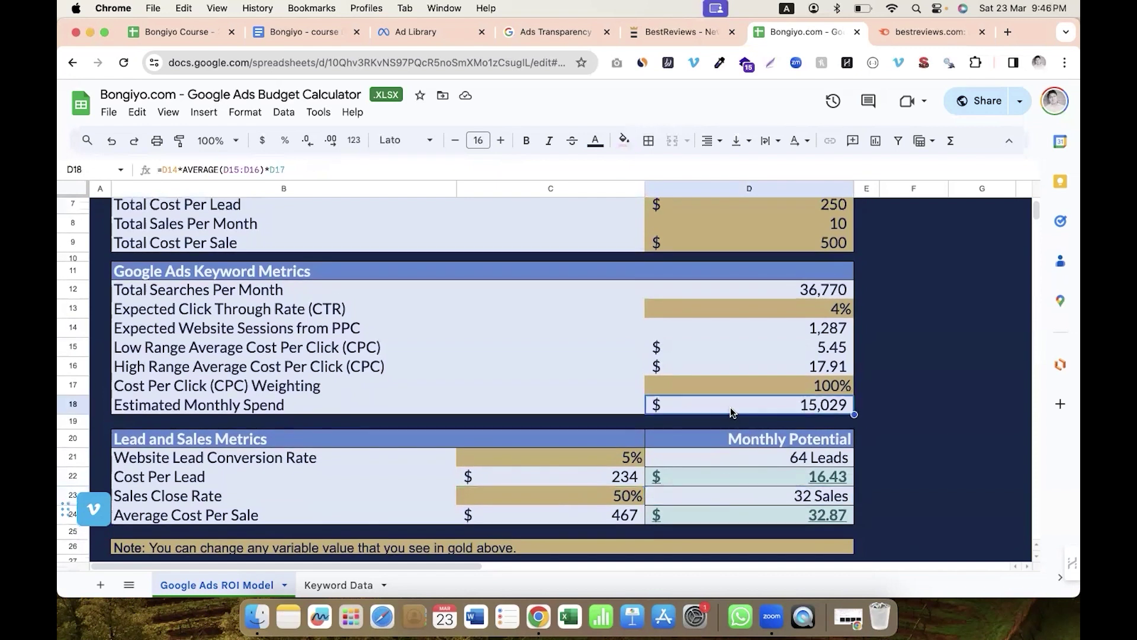
click(705, 495)
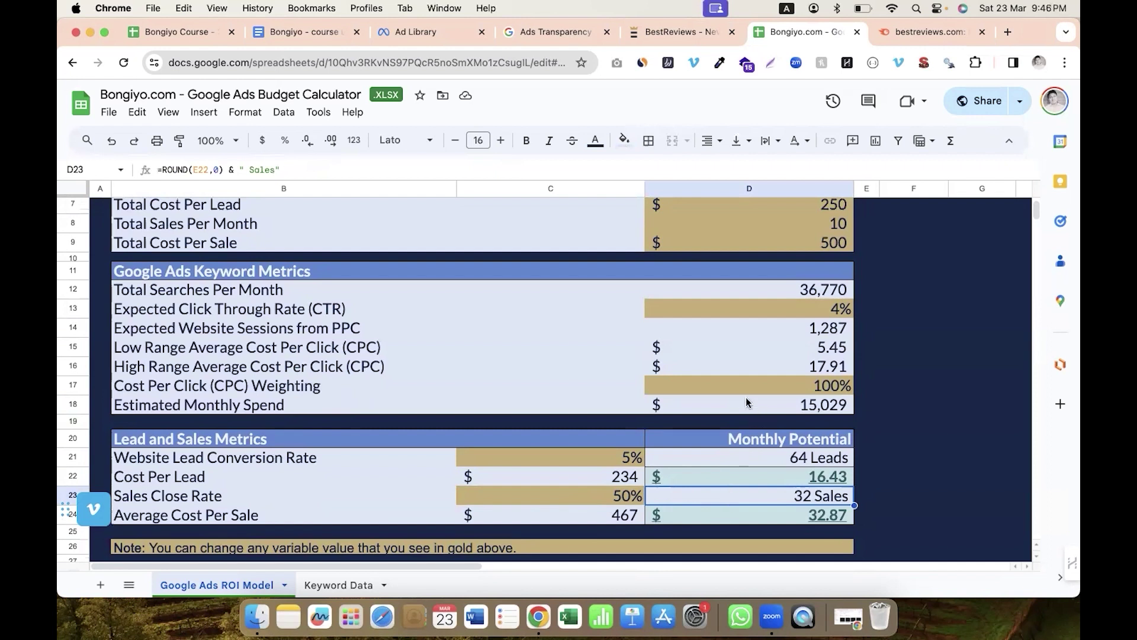
click(746, 403)
click(705, 498)
scroll(703, 498, up, 3)
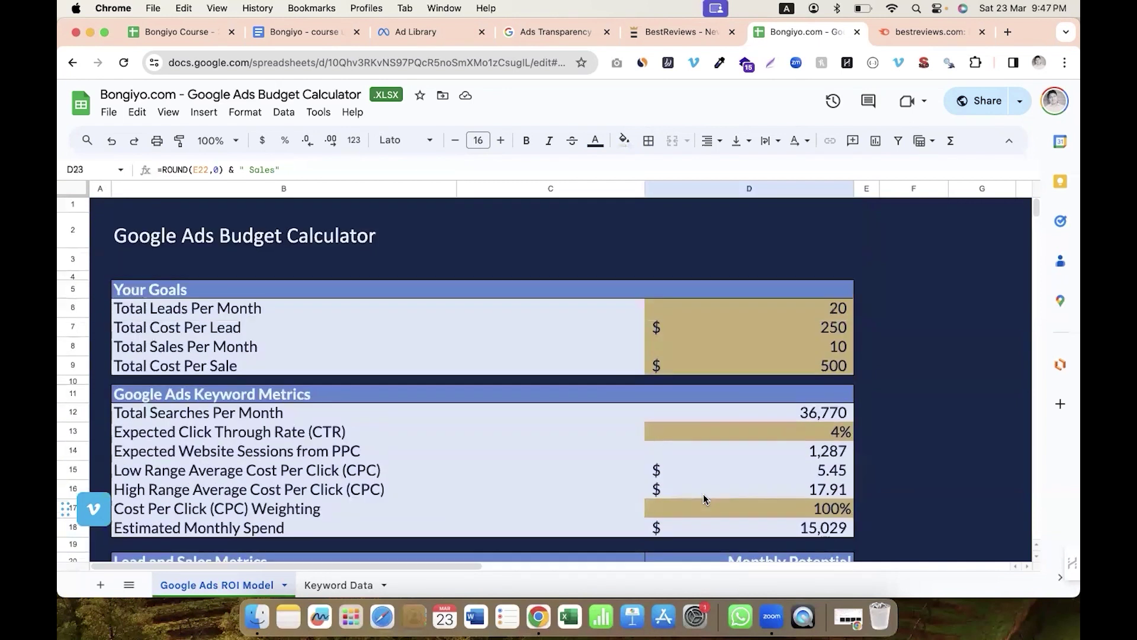
scroll(702, 441, down, 5)
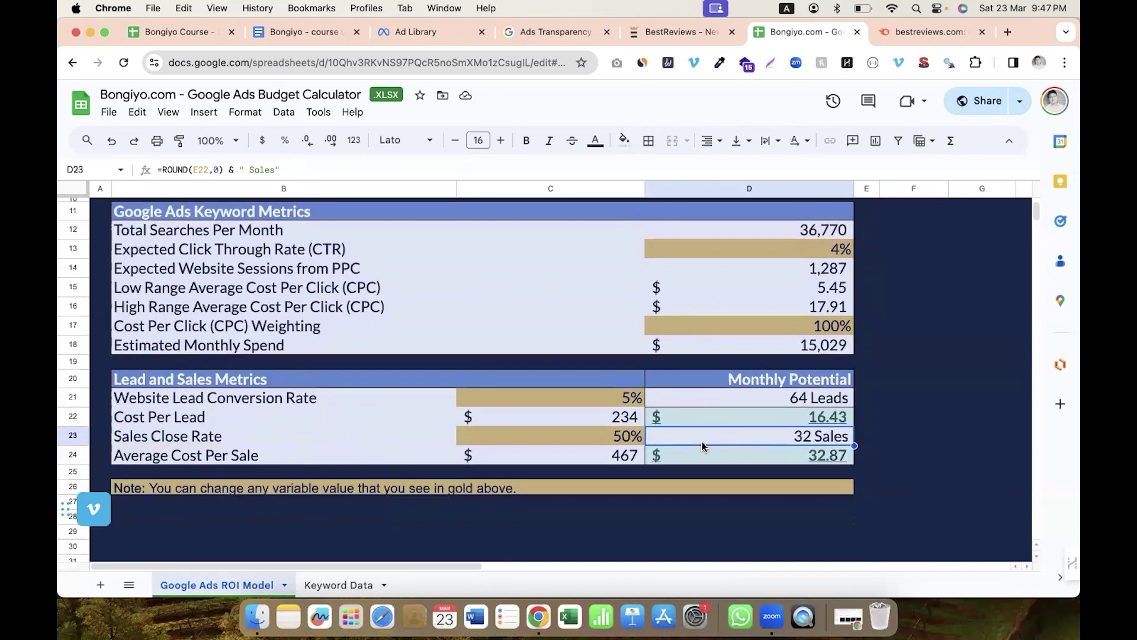
scroll(702, 442, up, 5)
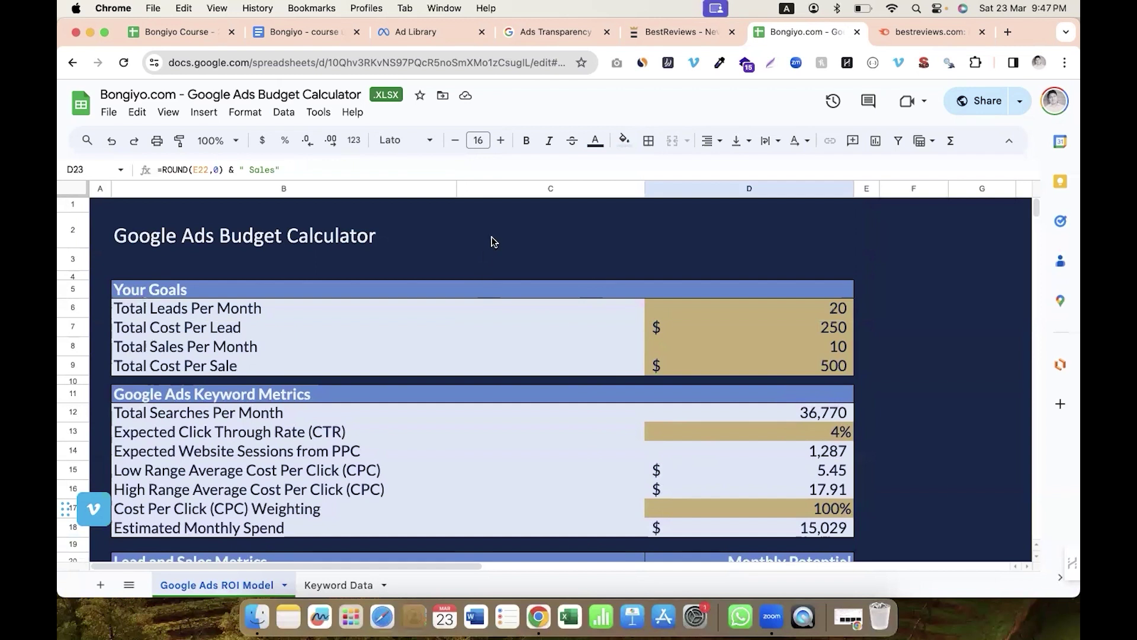
Step: Review the BestReviews homepage alongside the Semrush Advertising Research report for bestreviews.com, finishing on the Semrush report
key(ctrl+shift+Tab)
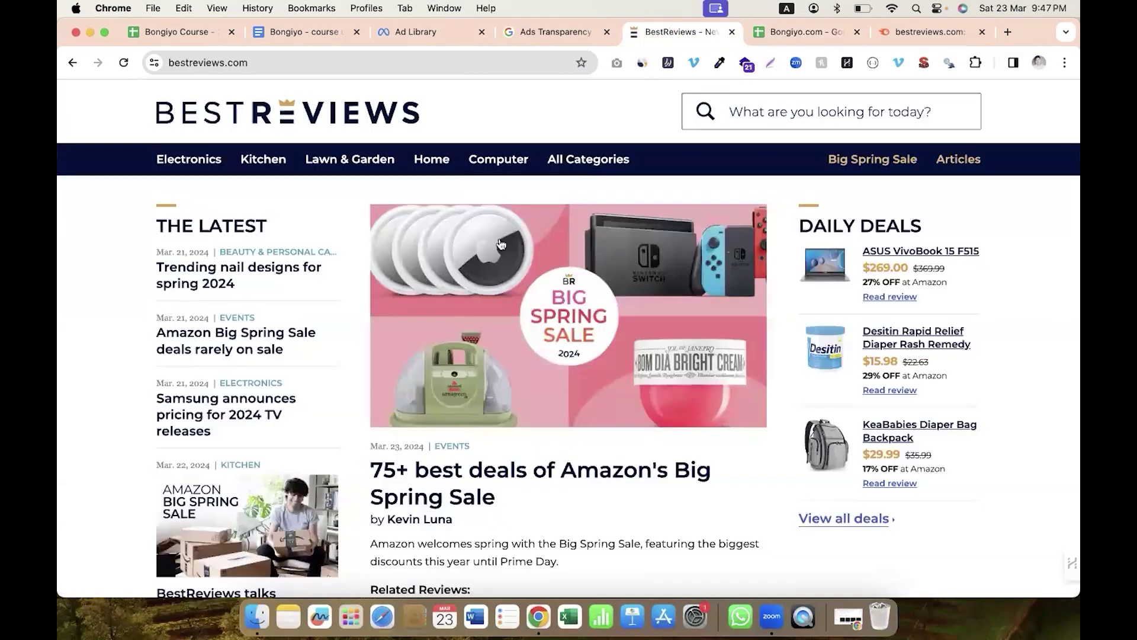
mouse_move(588, 158)
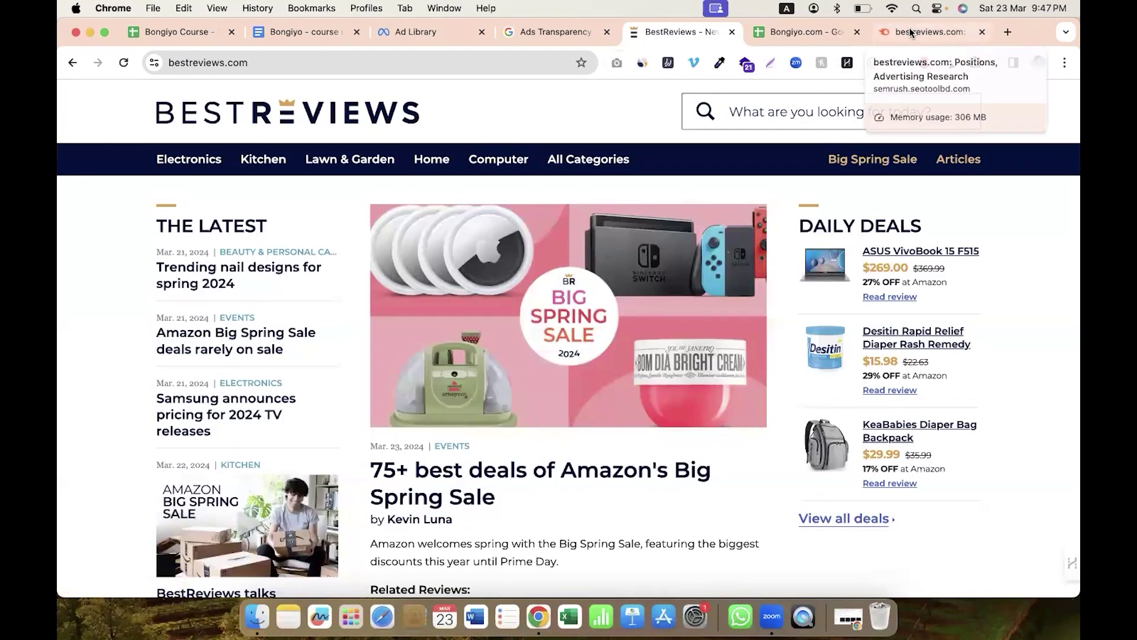
click(909, 27)
click(665, 29)
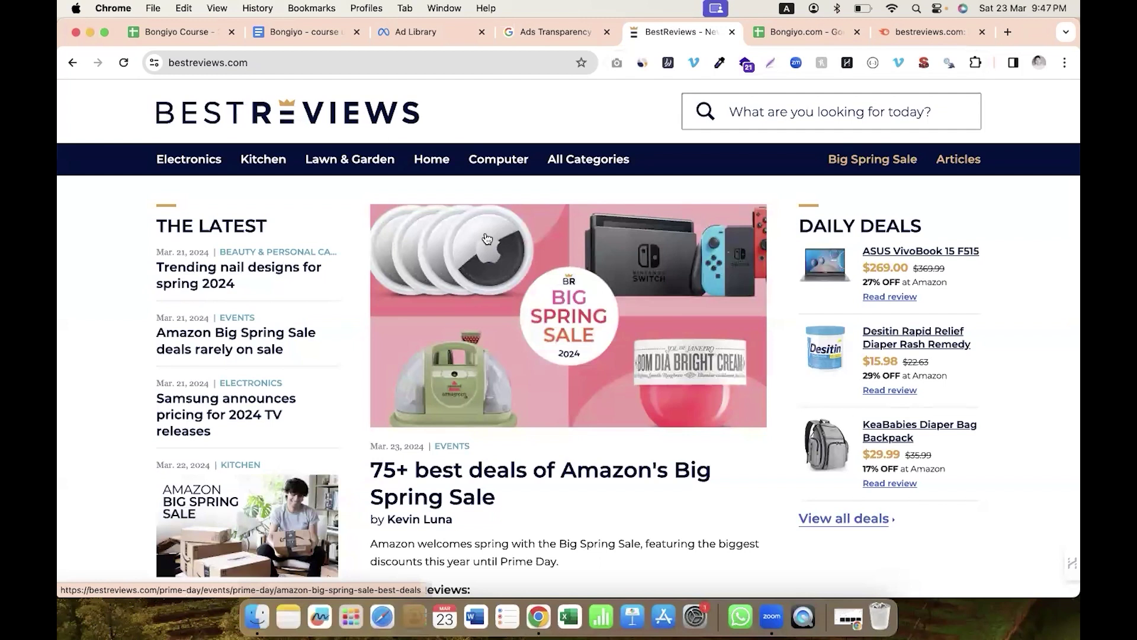
click(912, 32)
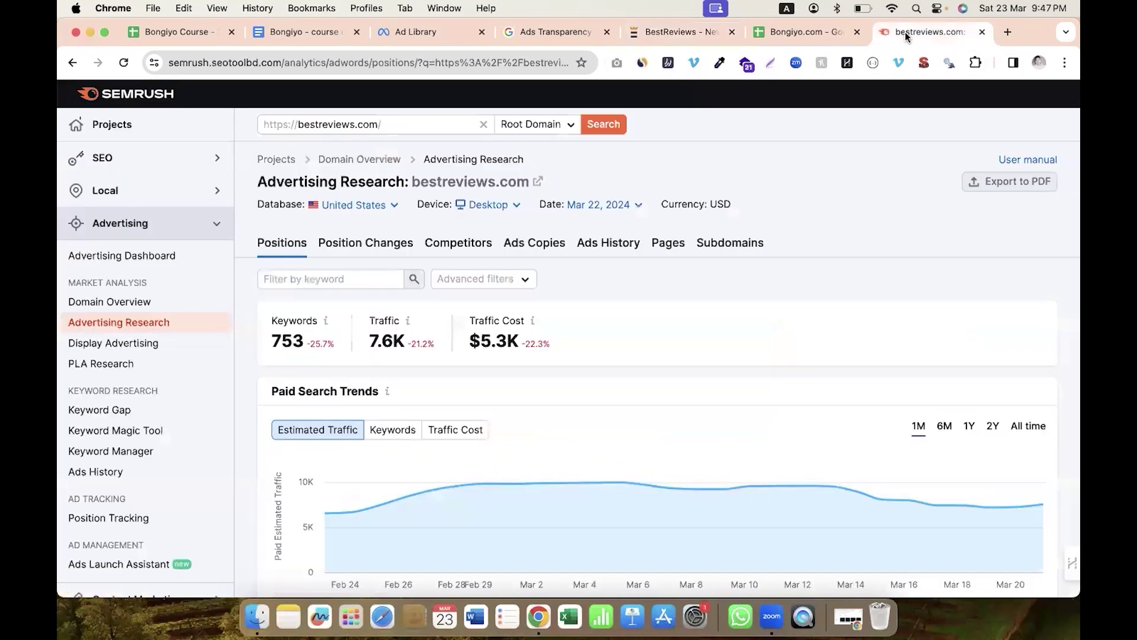
click(651, 41)
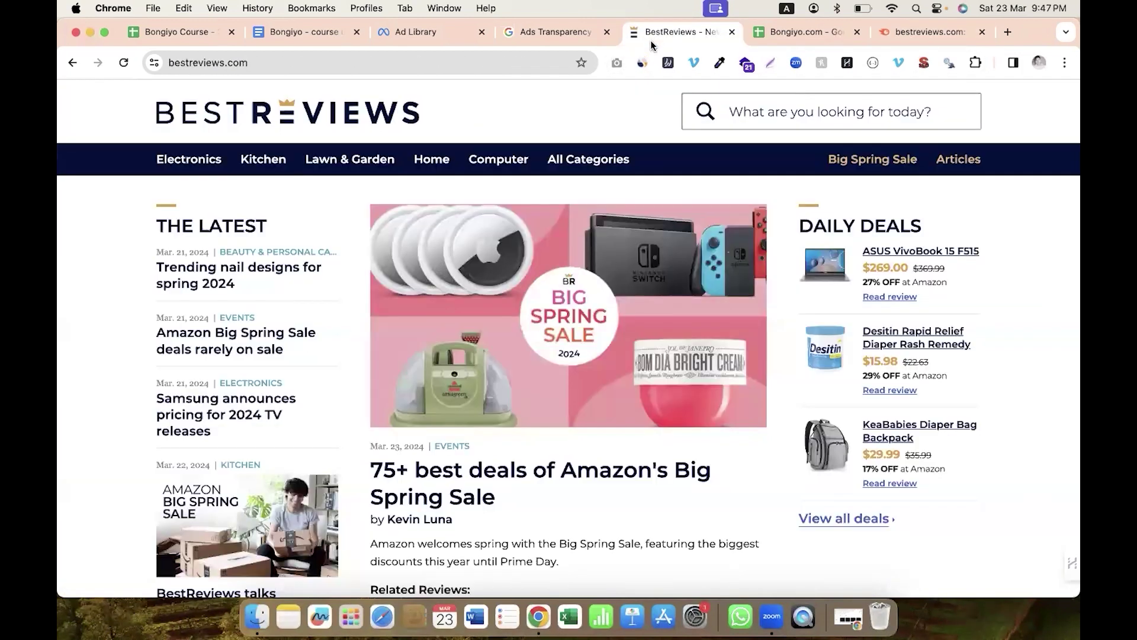
click(884, 38)
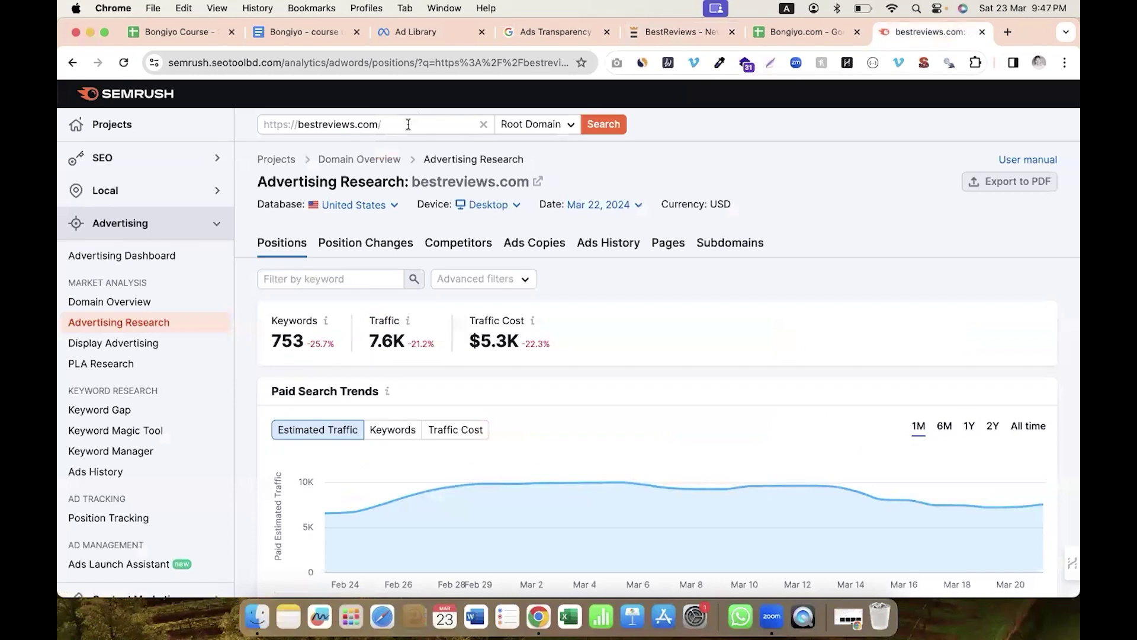